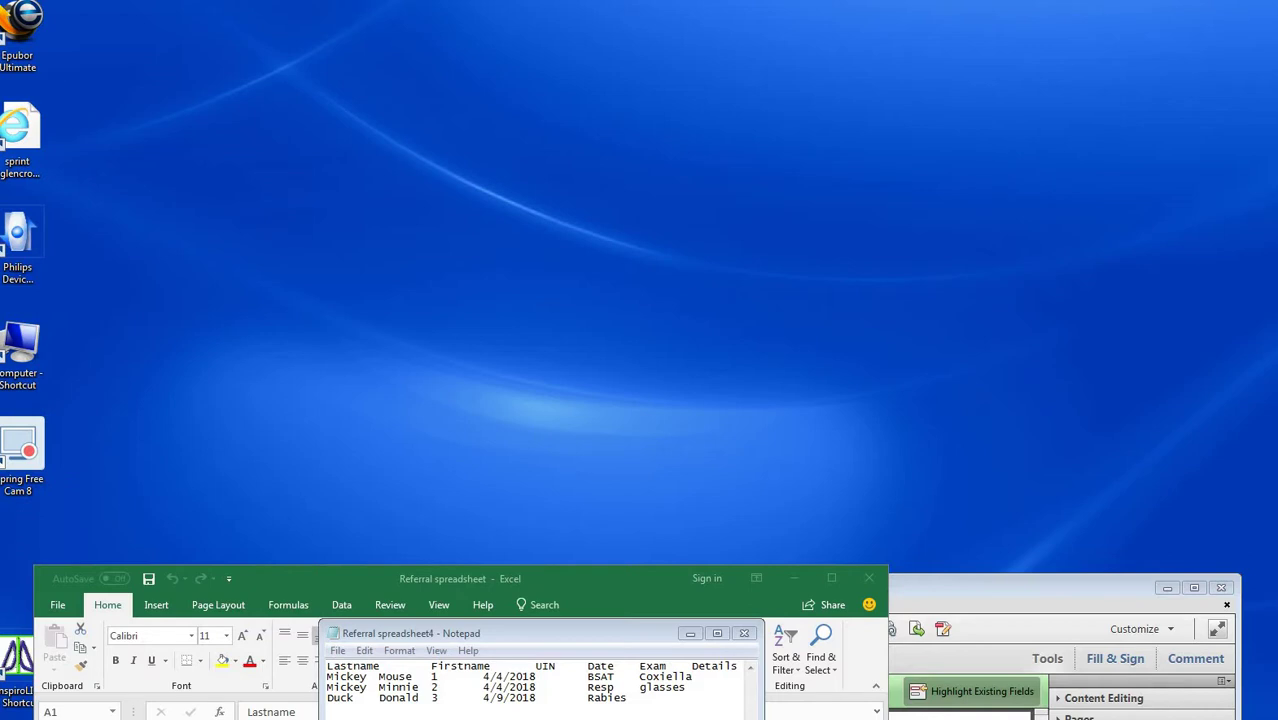
Step: Arrange the Test Referral form PDF and the Referral spreadsheet workbook windows so that both documents can be viewed
left_click(1000, 587)
left_click_drag(1000, 575, 948, 43)
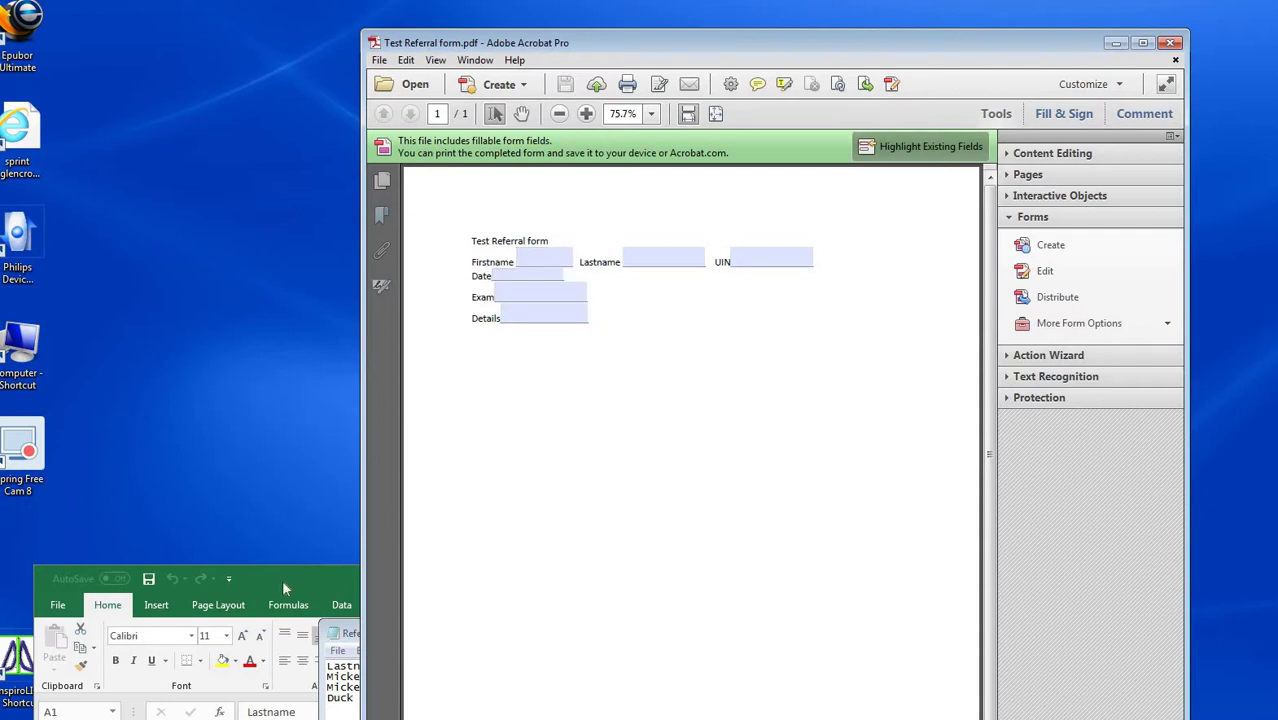
left_click_drag(284, 580, 294, 161)
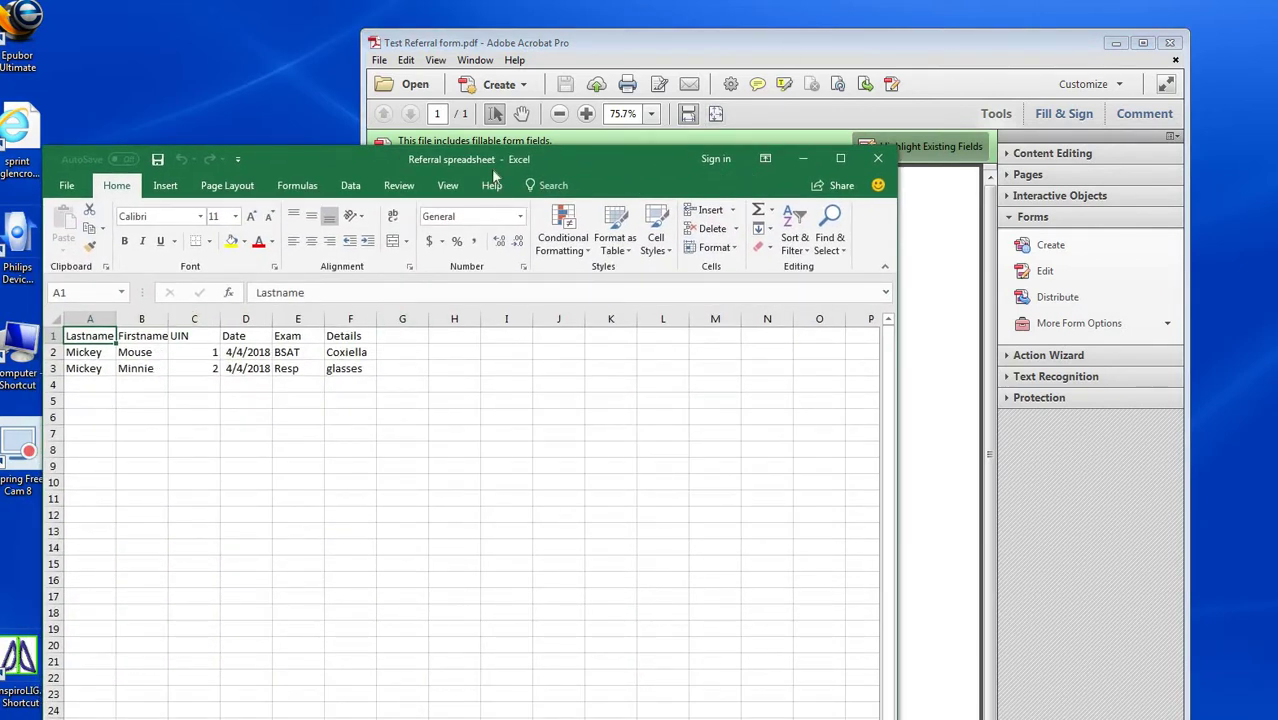
left_click_drag(589, 170, 578, 197)
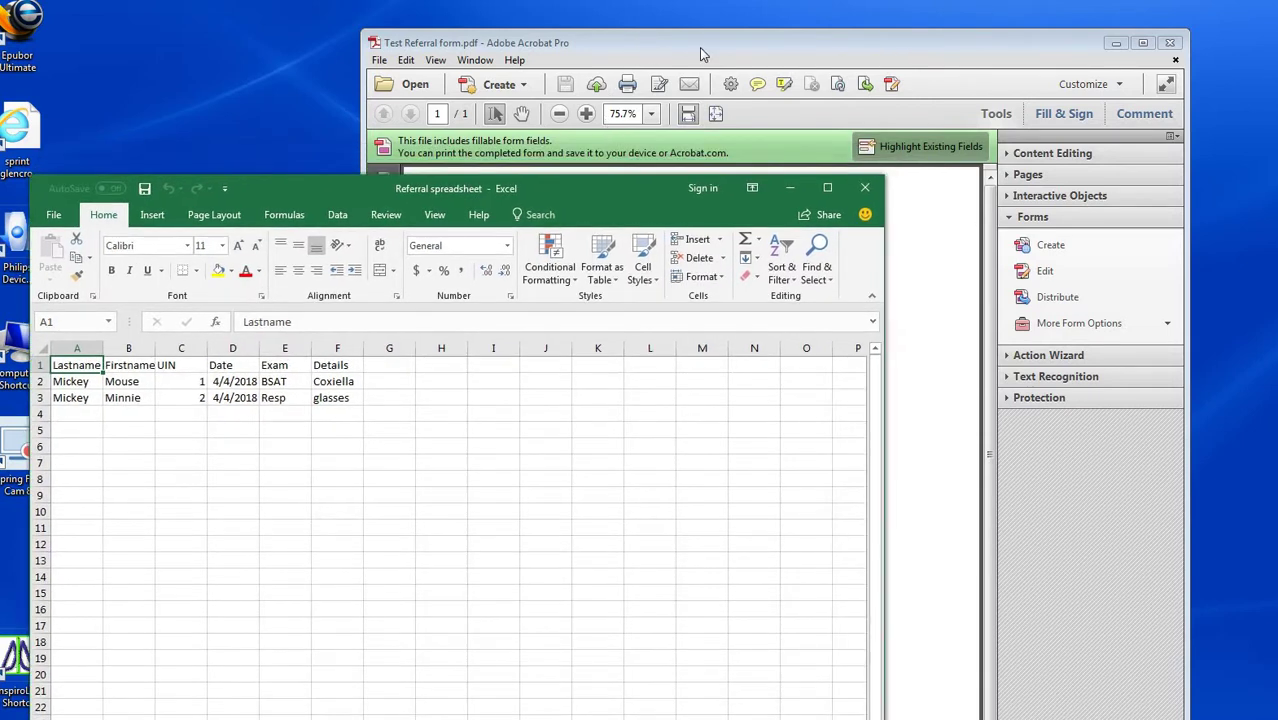
left_click_drag(700, 48, 763, 49)
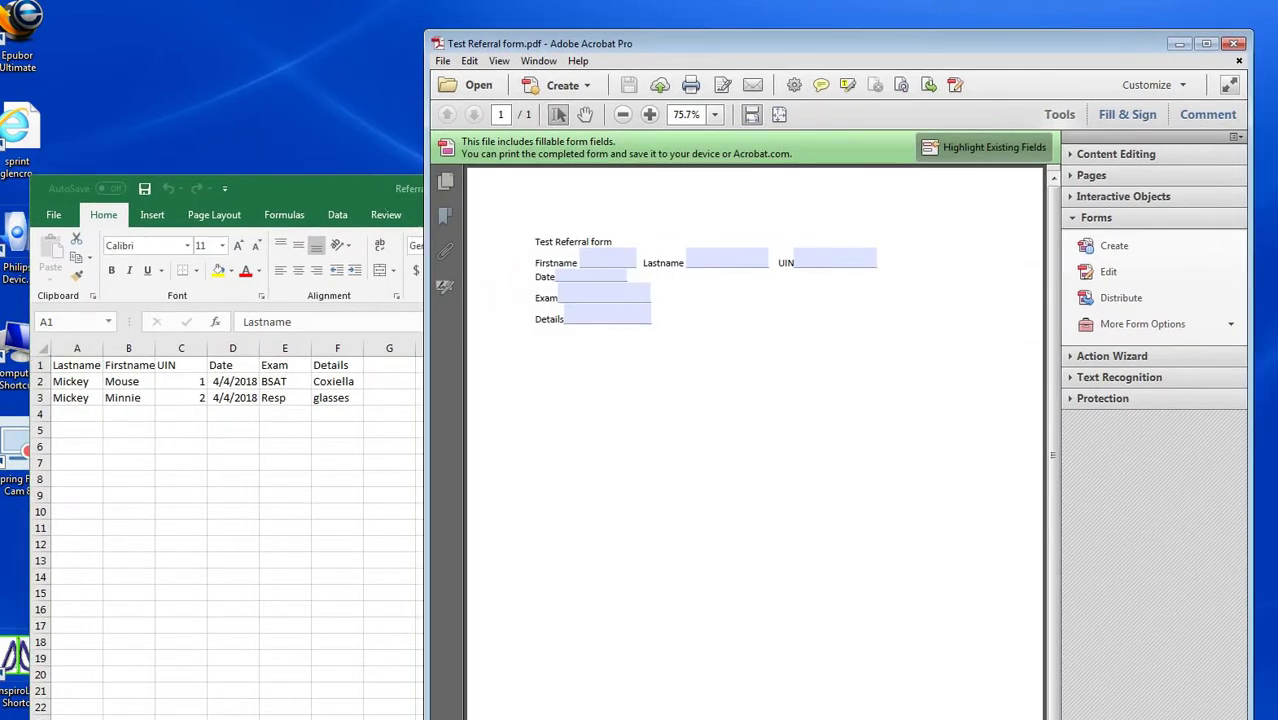
Step: Bring the Referral spreadsheet4 text file in Notepad into view, examine its records and close it
left_click(514, 719)
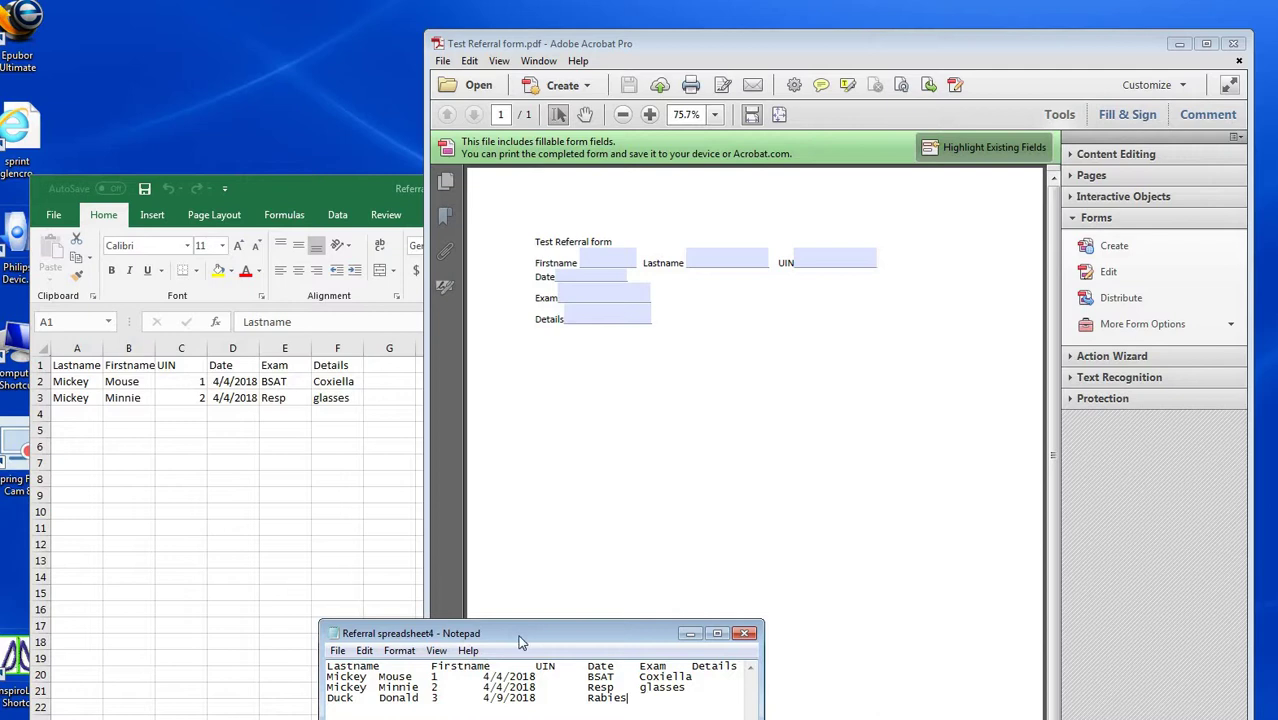
left_click_drag(519, 641, 490, 124)
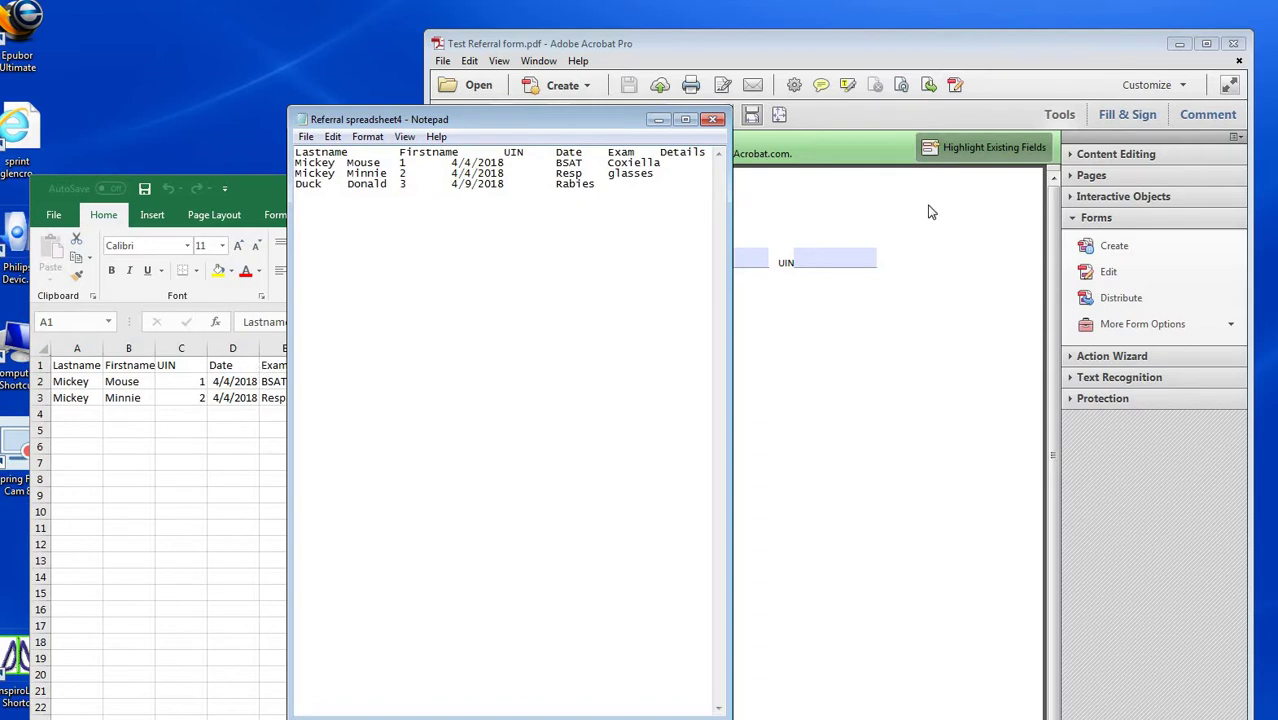
left_click(716, 121)
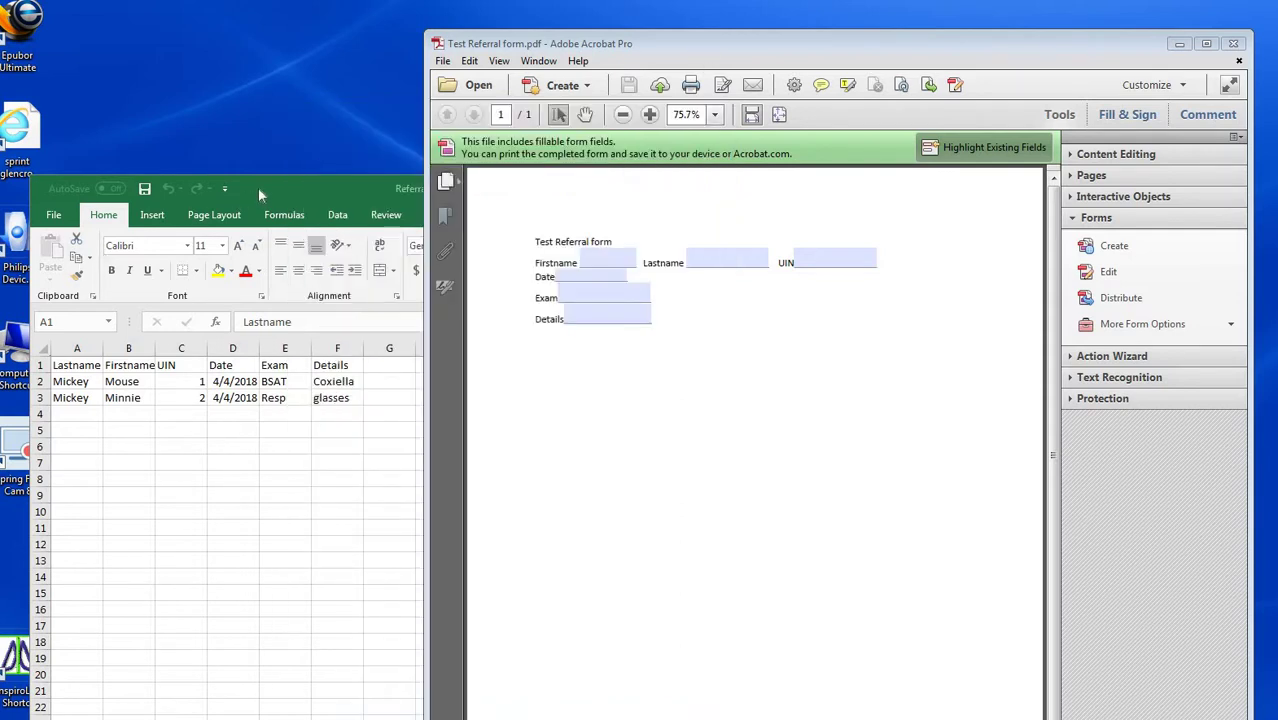
Step: In row 4 of the Excel referral spreadsheet, enter last name Duck, first name Donald and the next consecutive UIN
left_click_drag(270, 186, 351, 26)
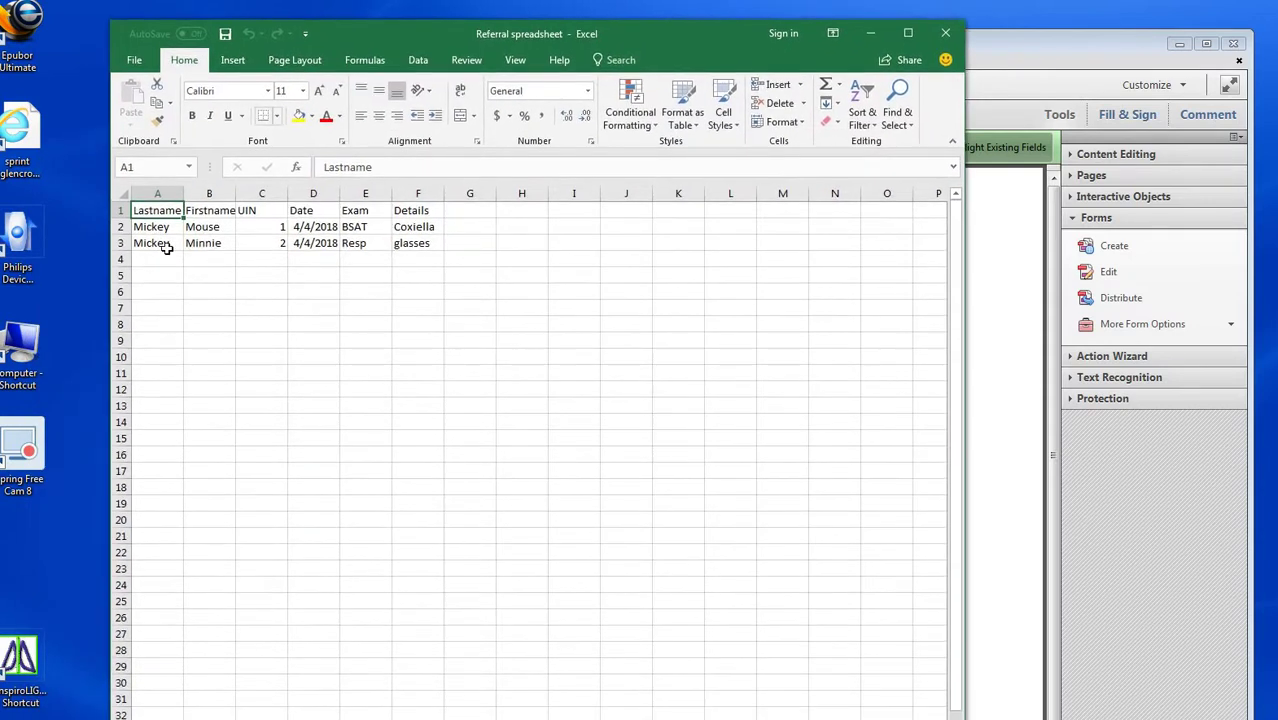
left_click(165, 259)
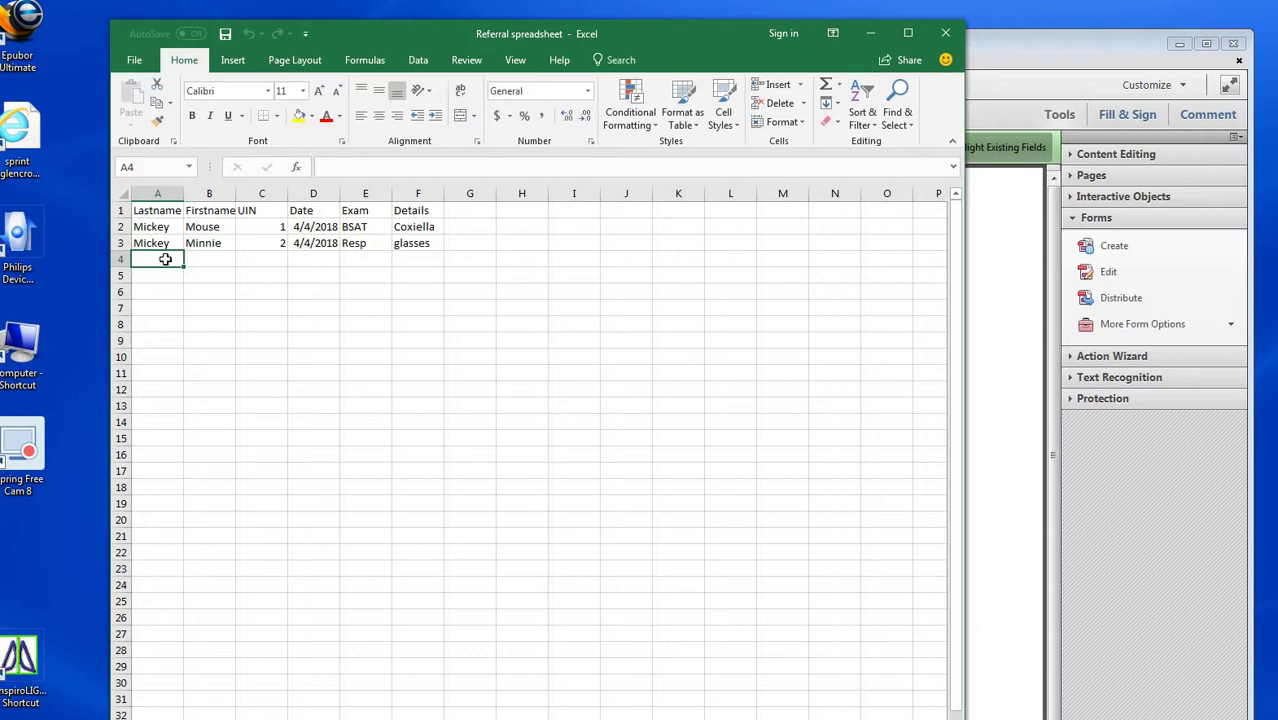
type("Duck")
key("Tab")
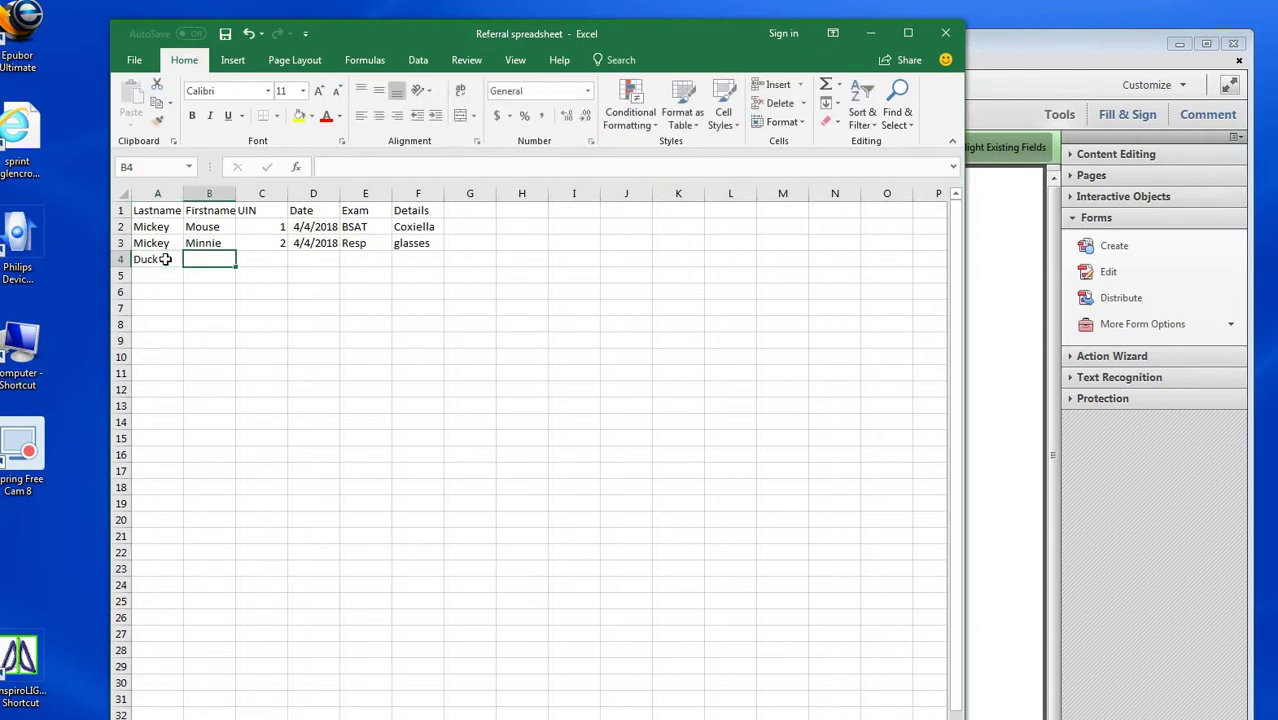
type("Don")
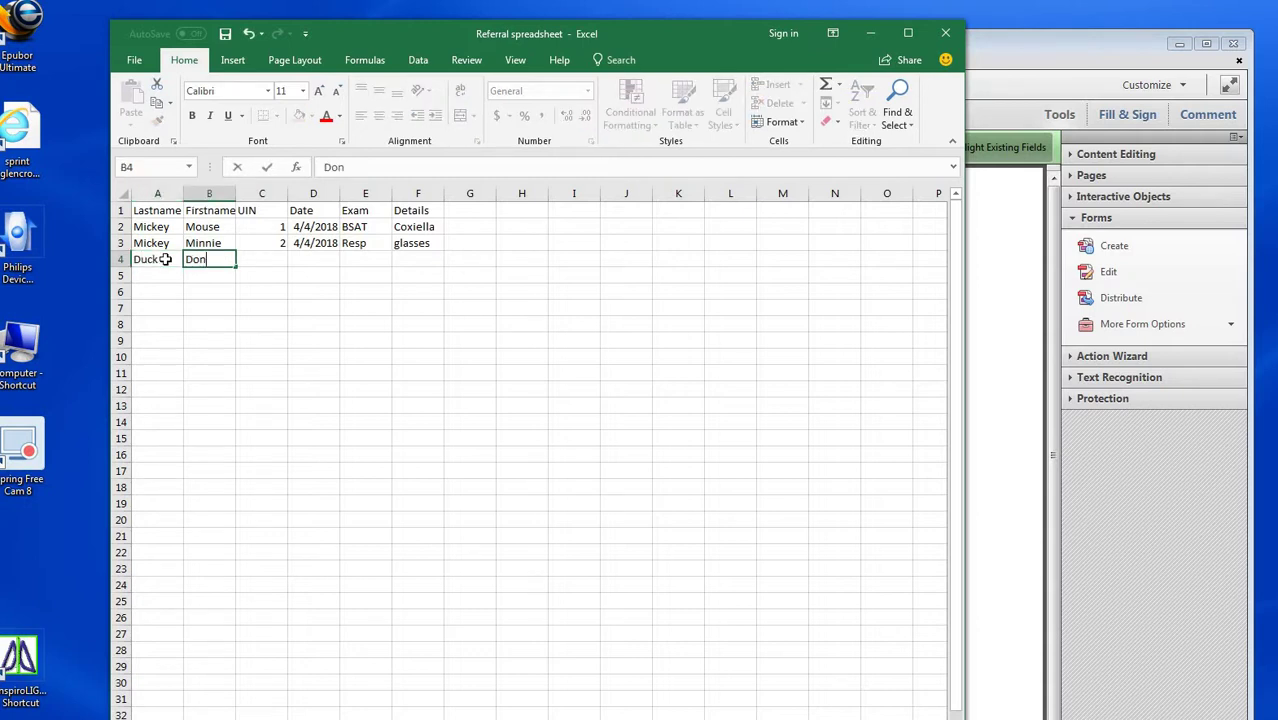
type("ald")
key("Tab")
type("3")
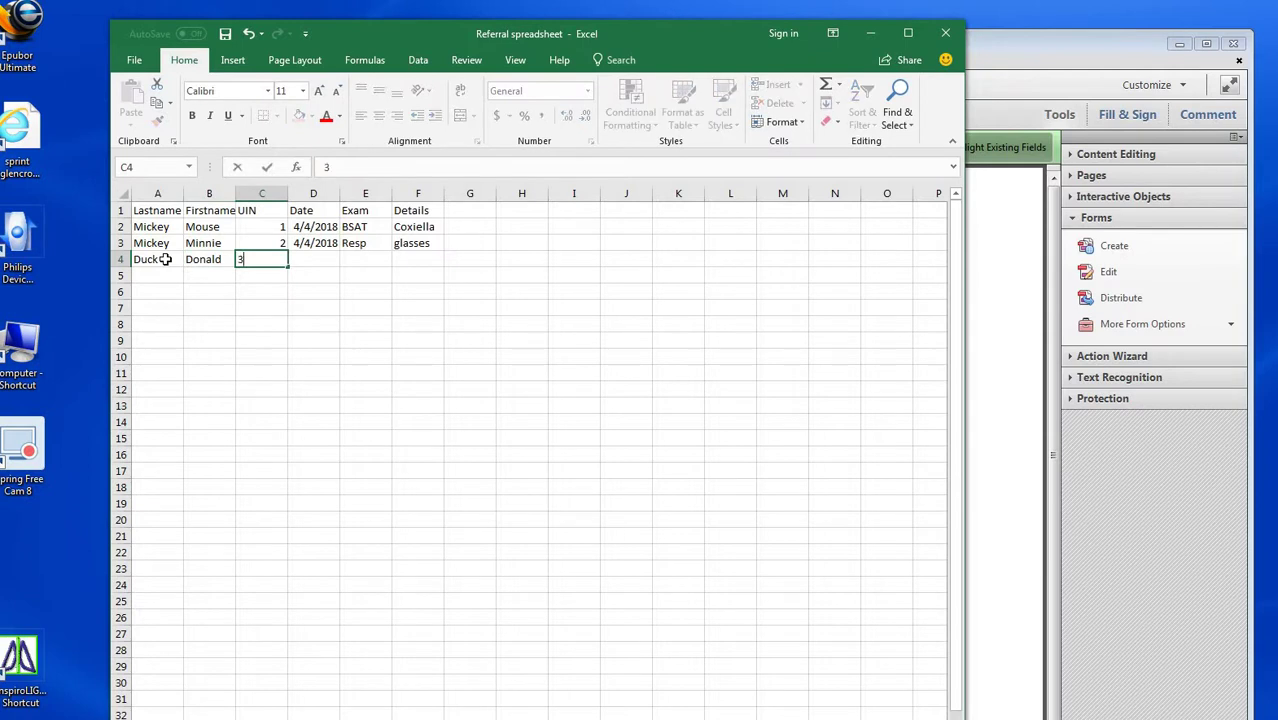
key("Tab")
Step: Complete row 4 with the date 4/8/2018, exam Resp and details beak, and save the spreadsheet
type("0")
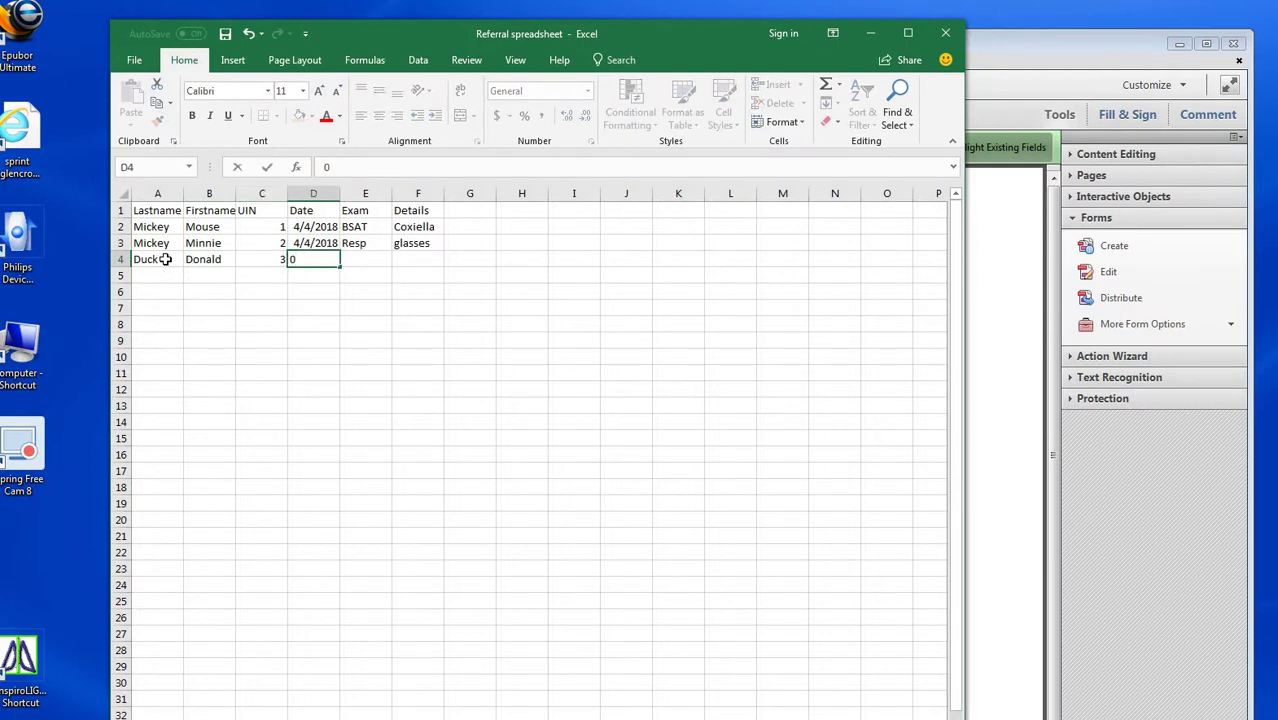
key("BackSpace")
type("4/8/200")
key("BackSpace")
type("1")
type("8")
key("Tab")
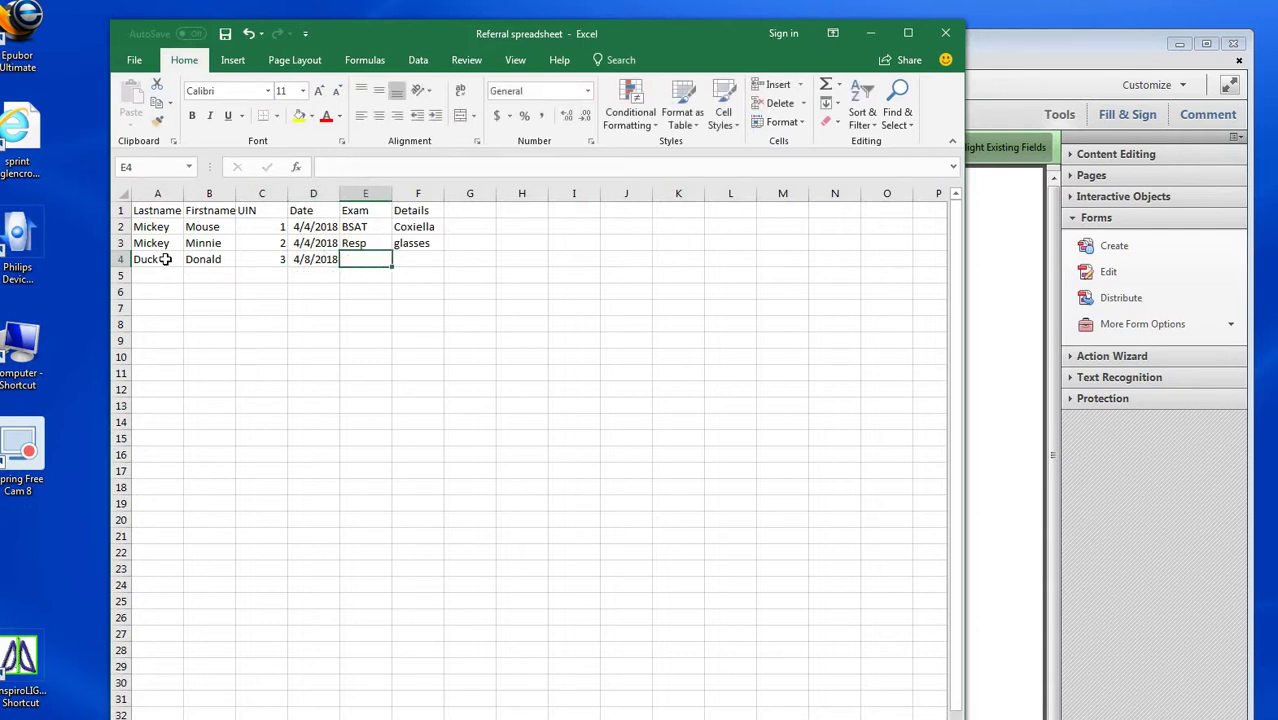
type("Resp")
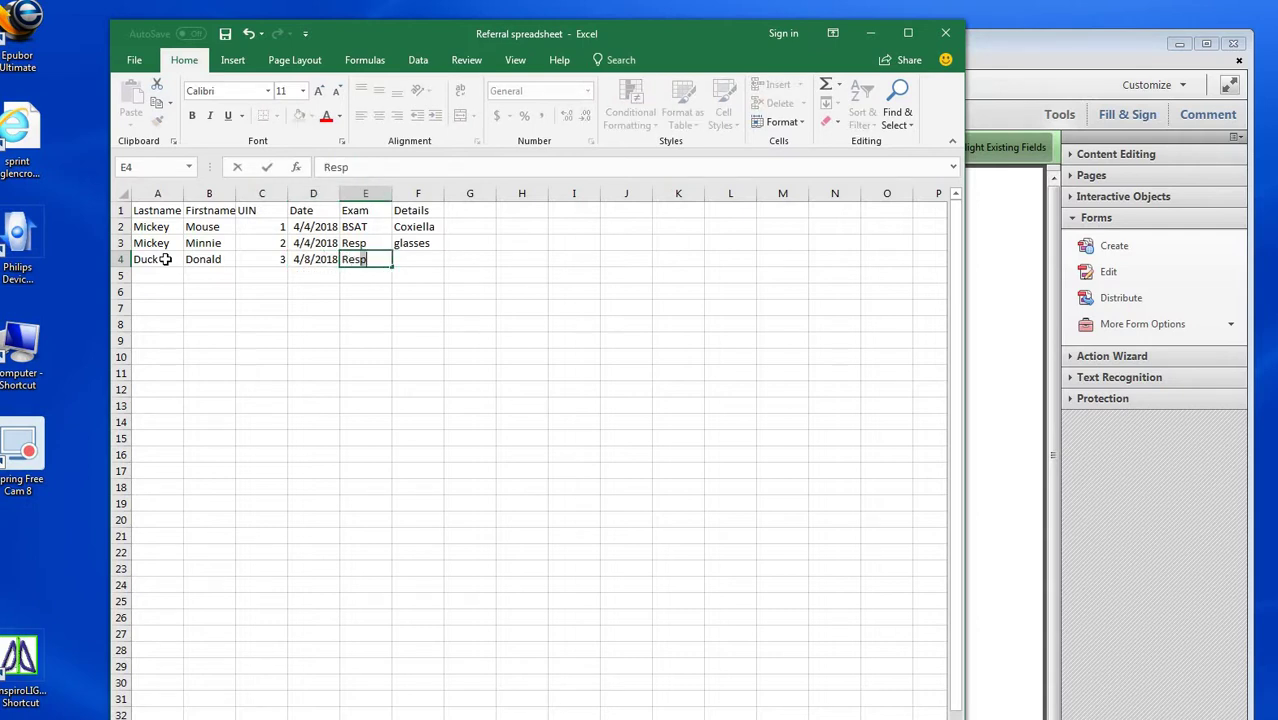
key("Tab")
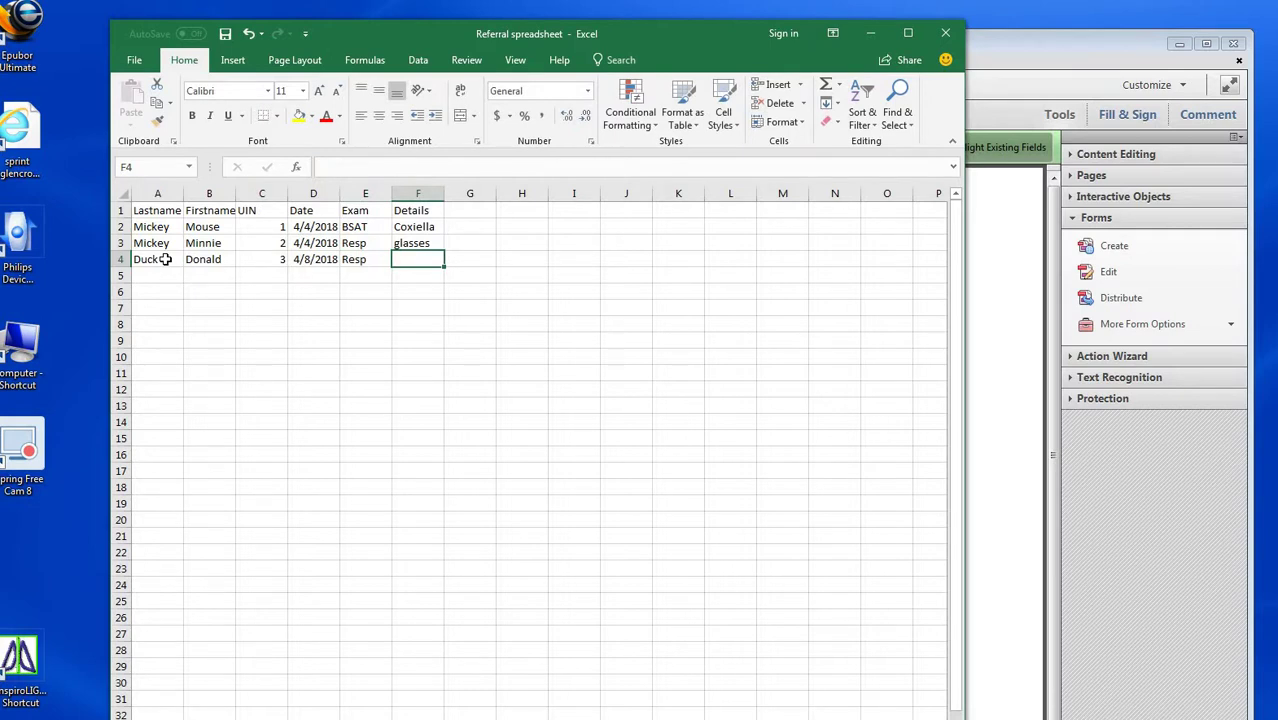
type("beak")
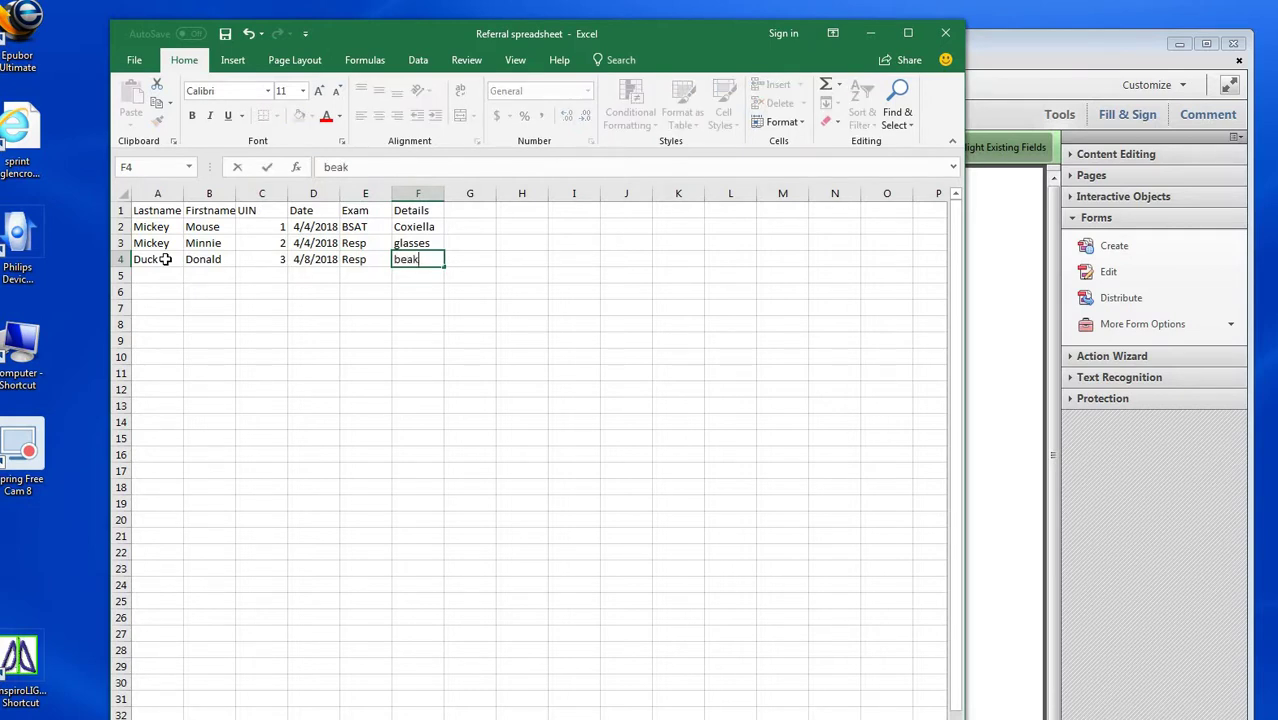
left_click(134, 62)
left_click(140, 181)
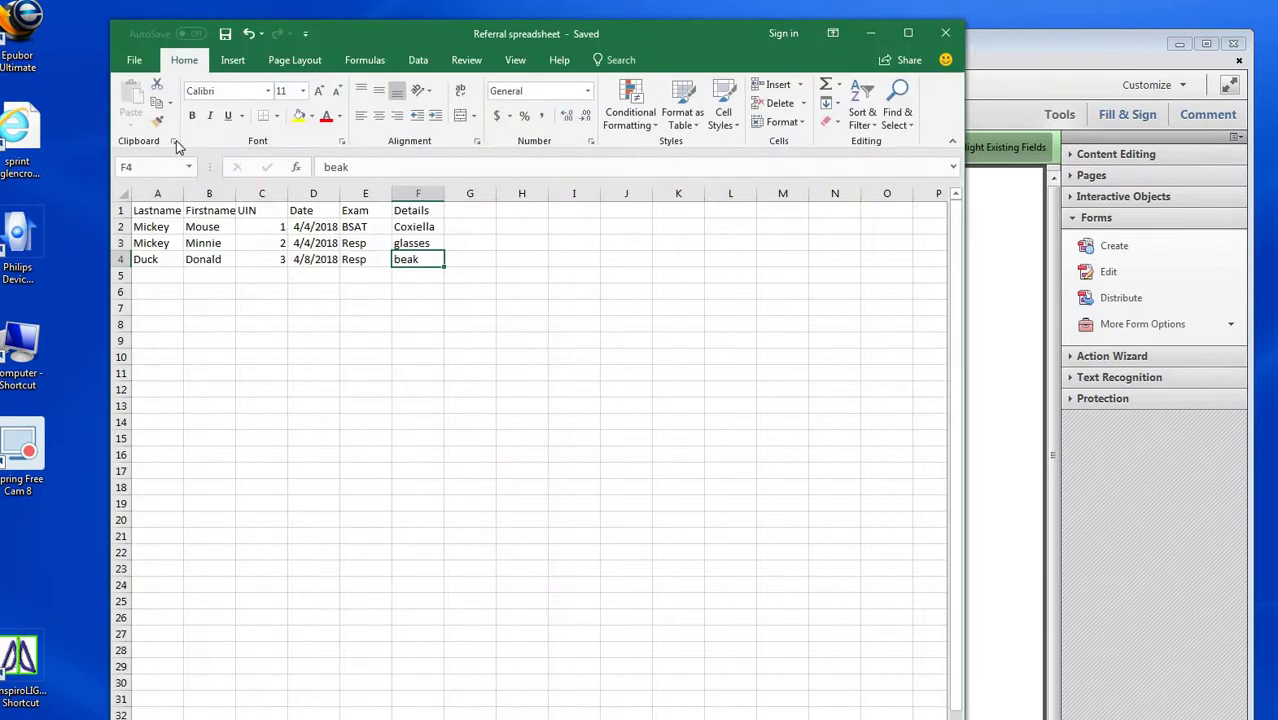
Step: Export the spreadsheet as Text (Tab delimited) named Referral spreadsheet5 in the Tempsafe folder, and close the workbook
left_click(134, 62)
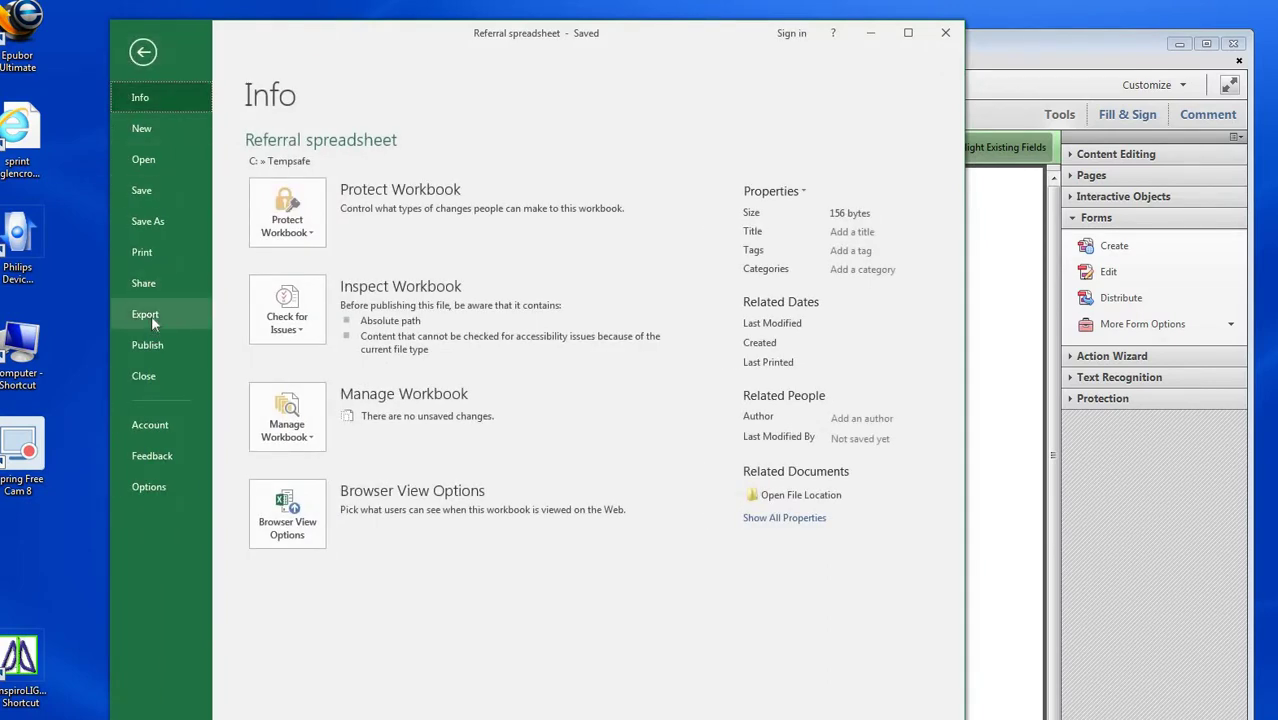
left_click(151, 316)
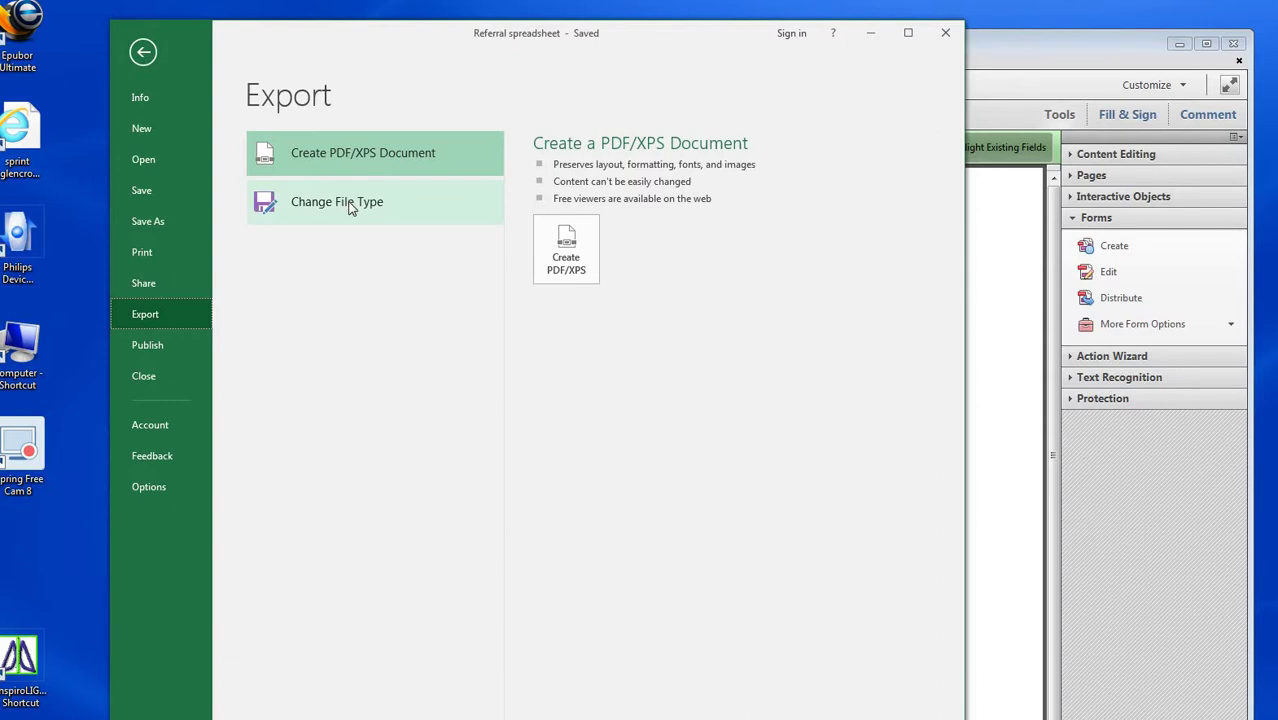
left_click(349, 205)
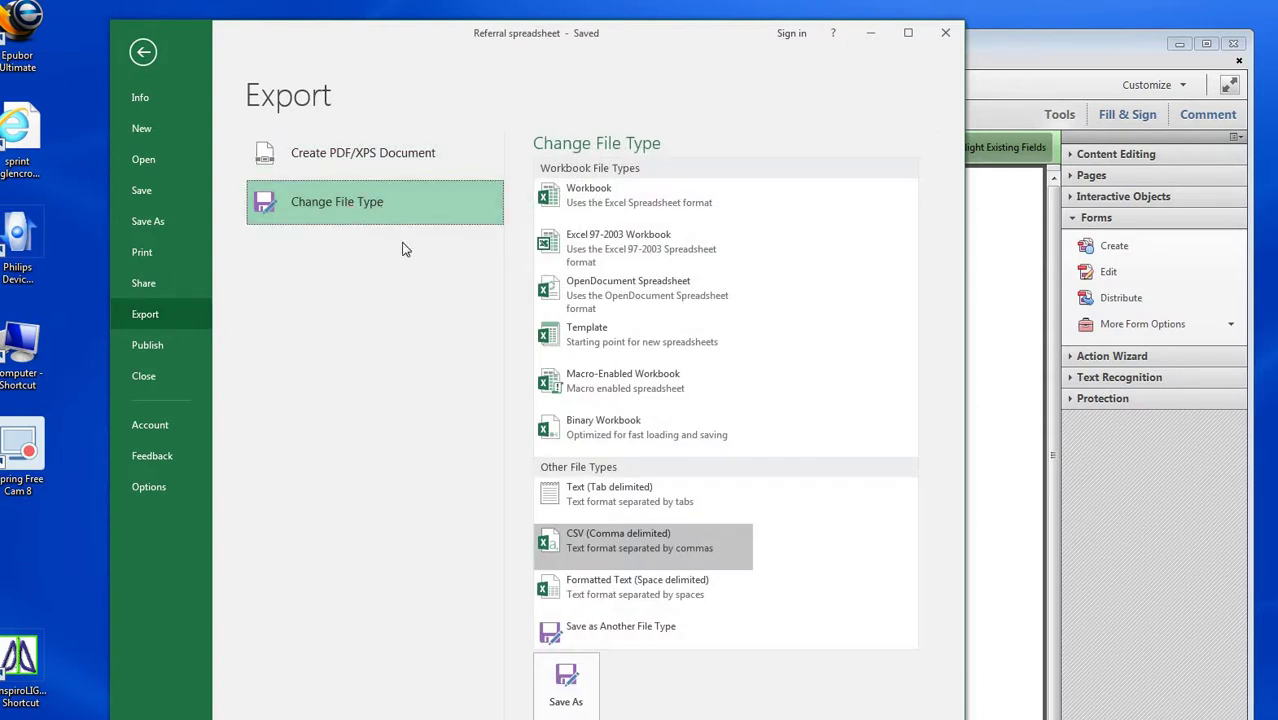
left_click(597, 505)
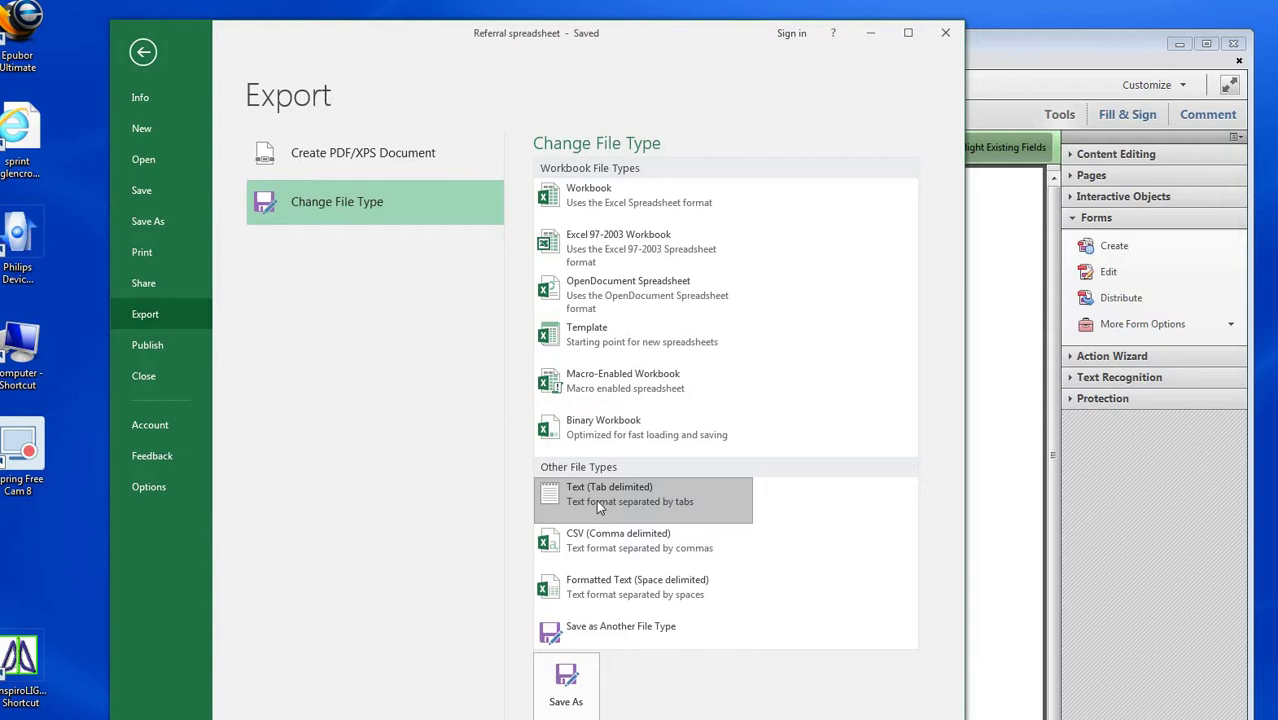
left_click(566, 680)
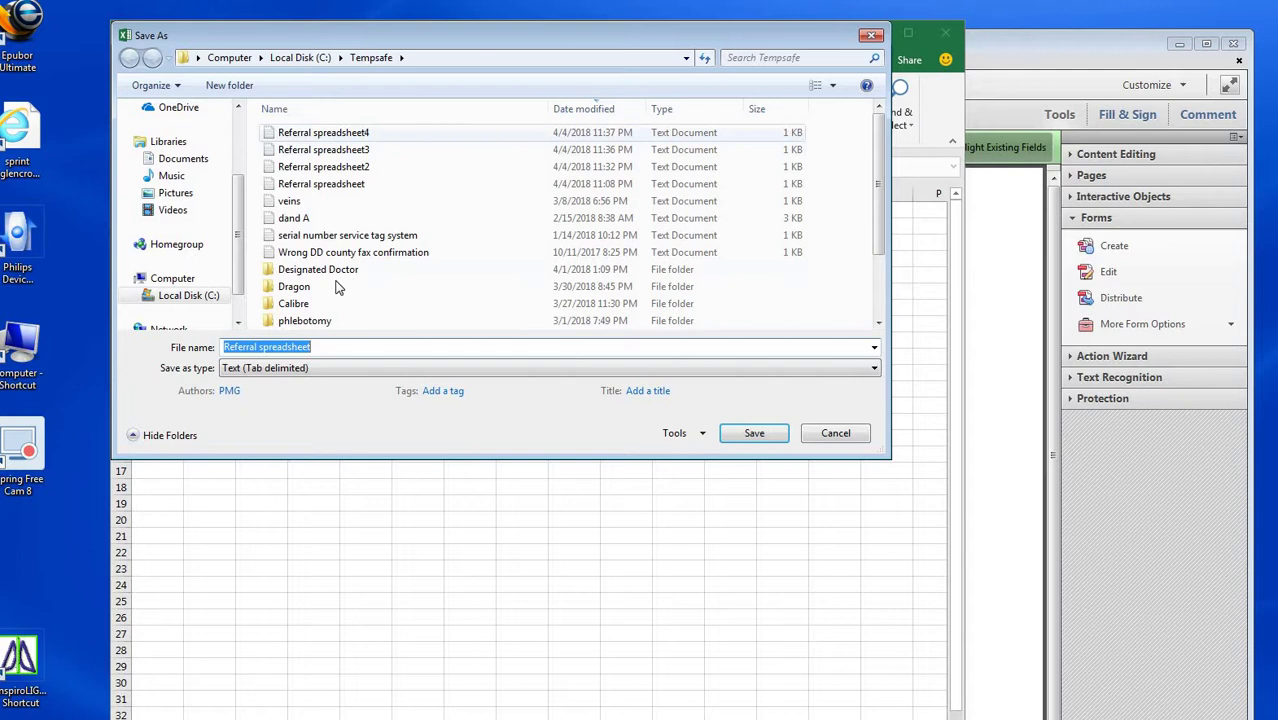
left_click(327, 349)
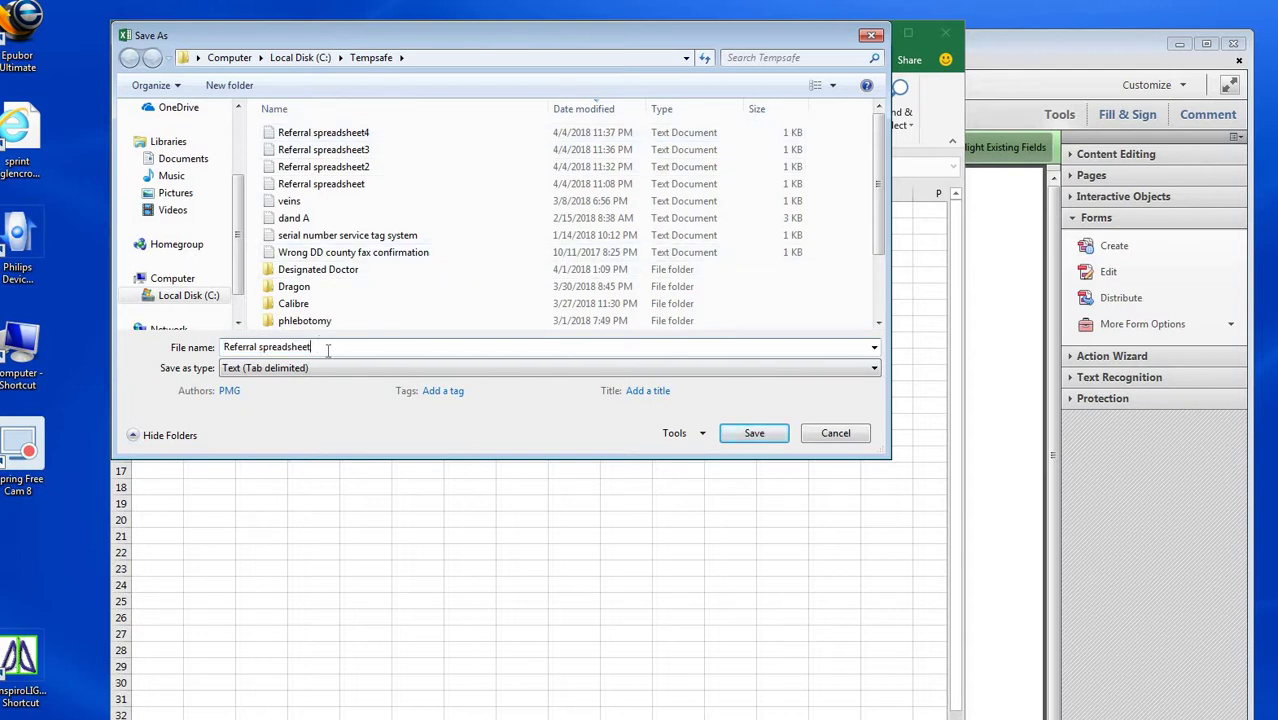
type("5")
left_click(753, 437)
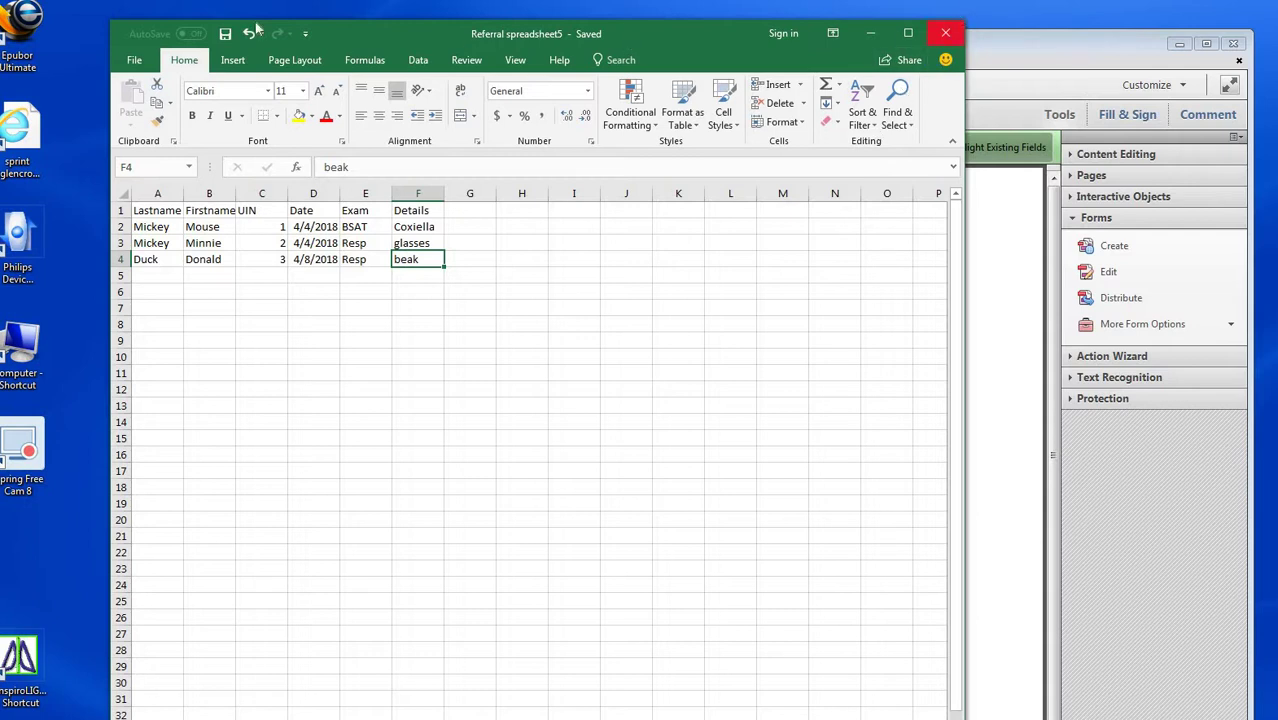
left_click(943, 38)
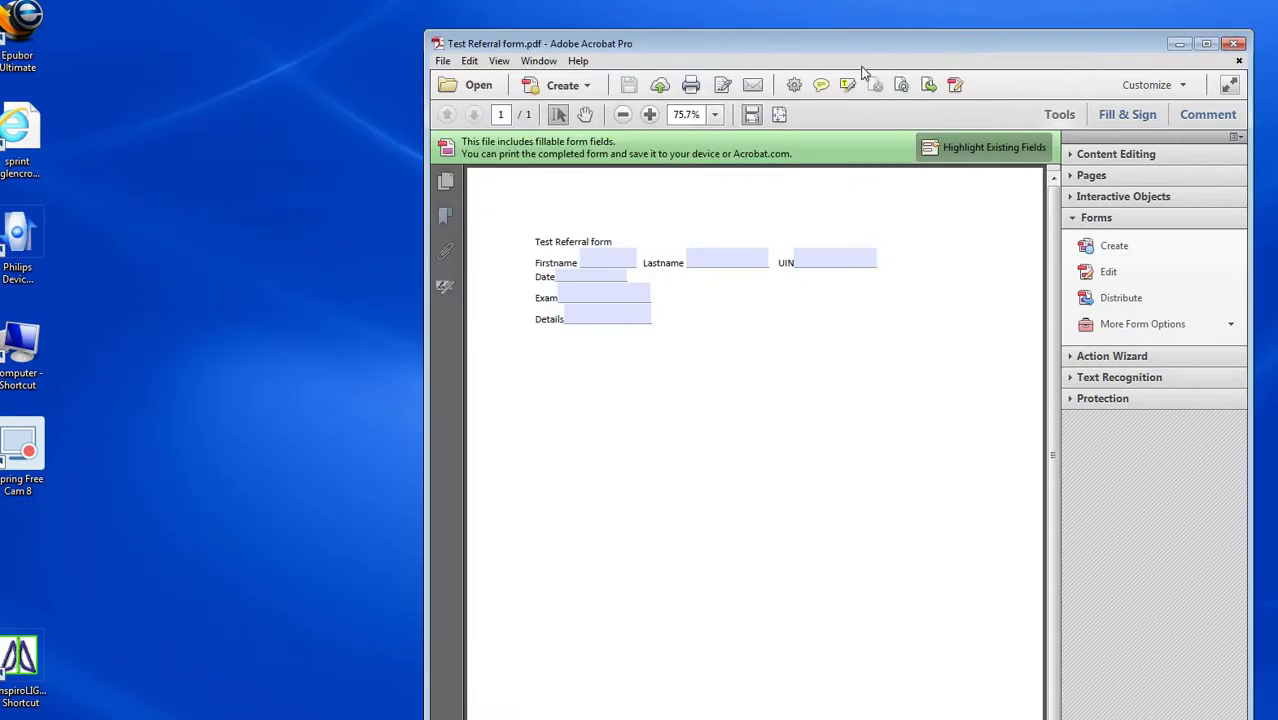
Step: In Acrobat, import the Donald Duck record from the text file Referral spreadsheet5 into the Test Referral form
left_click_drag(795, 40, 593, 40)
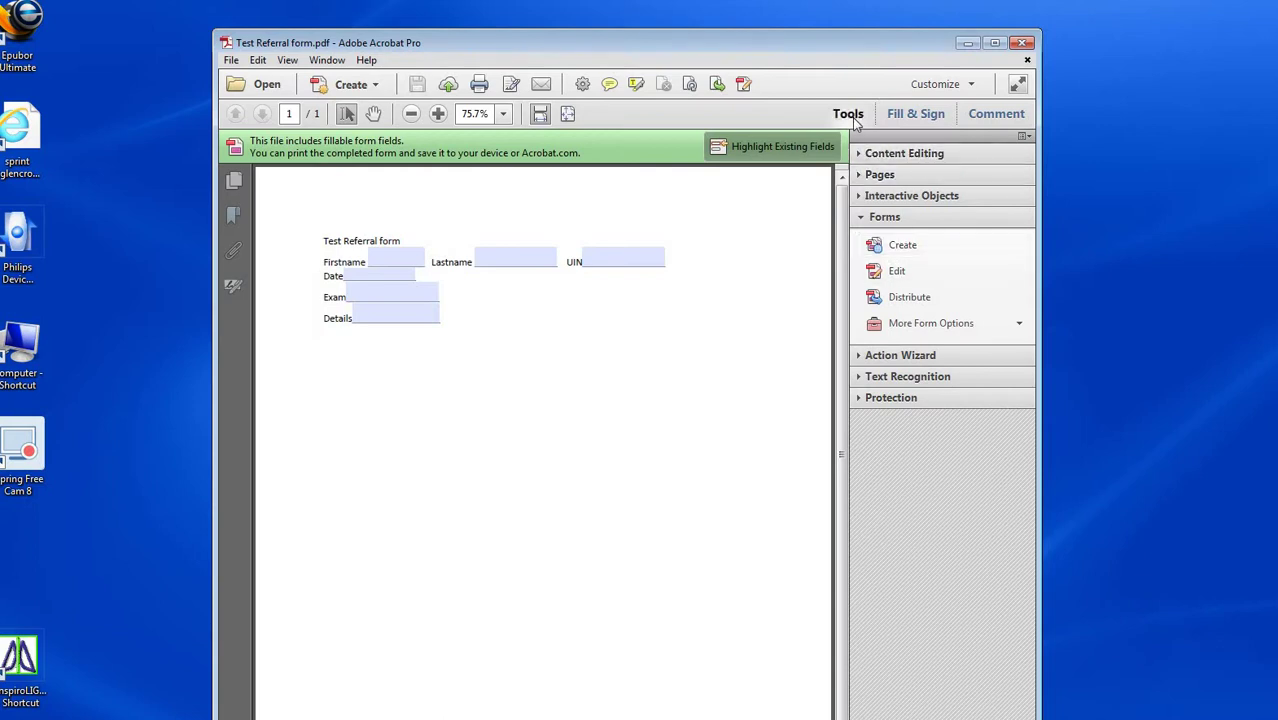
left_click(998, 324)
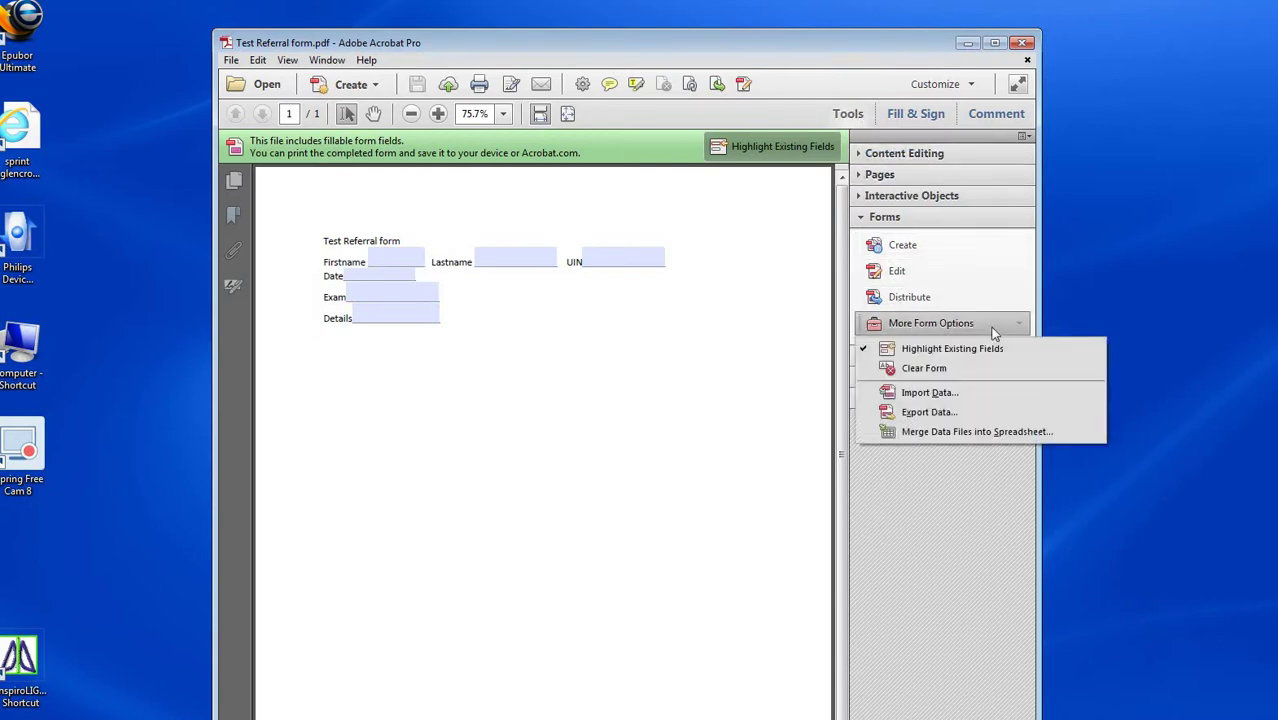
left_click(941, 392)
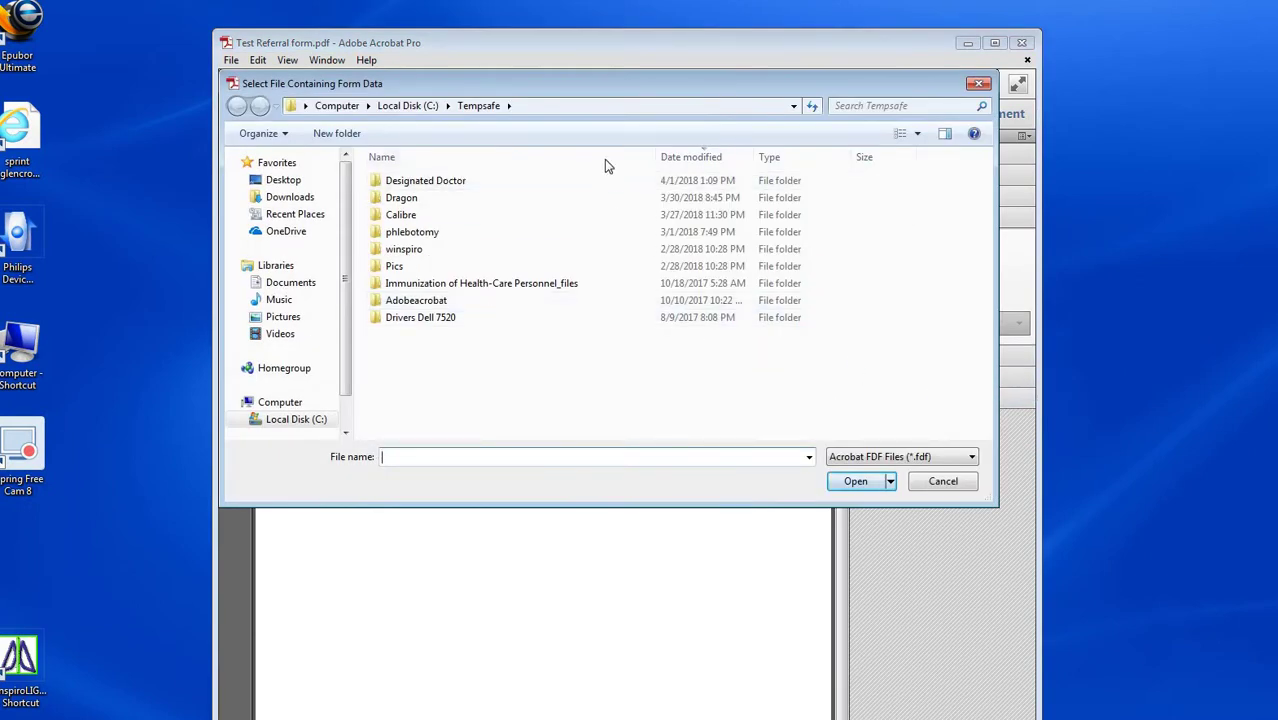
left_click(972, 457)
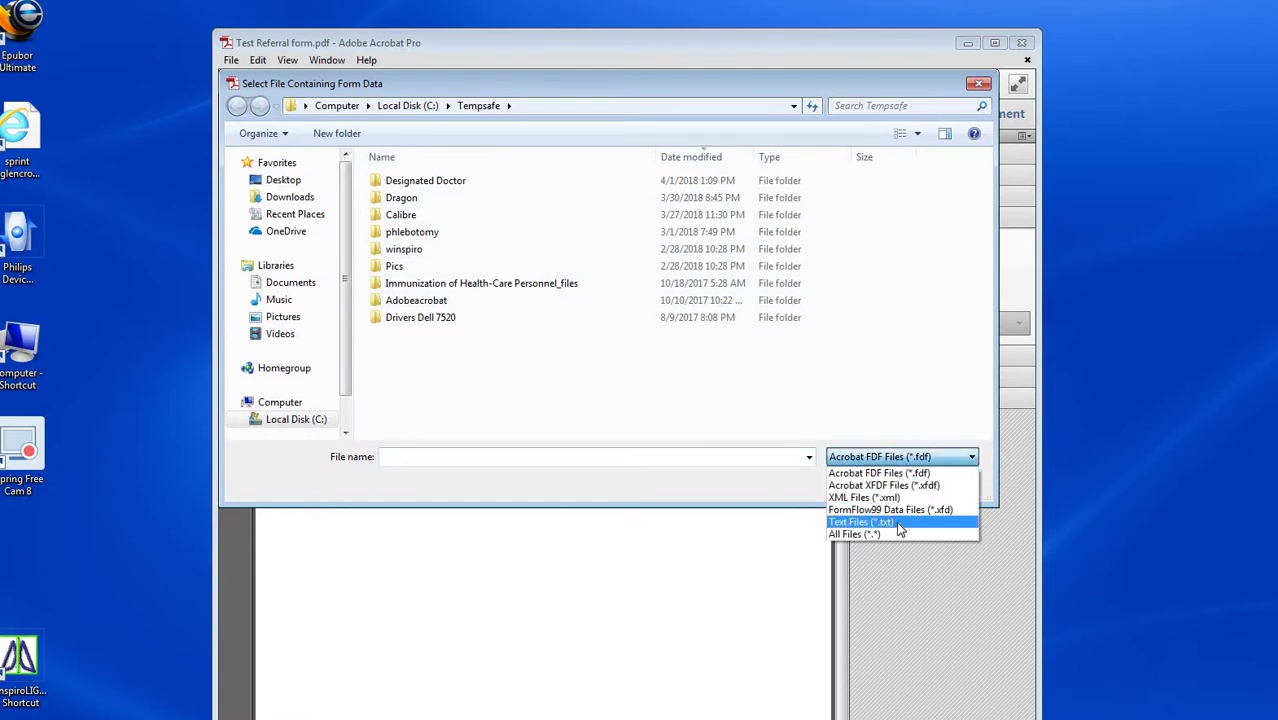
left_click(900, 523)
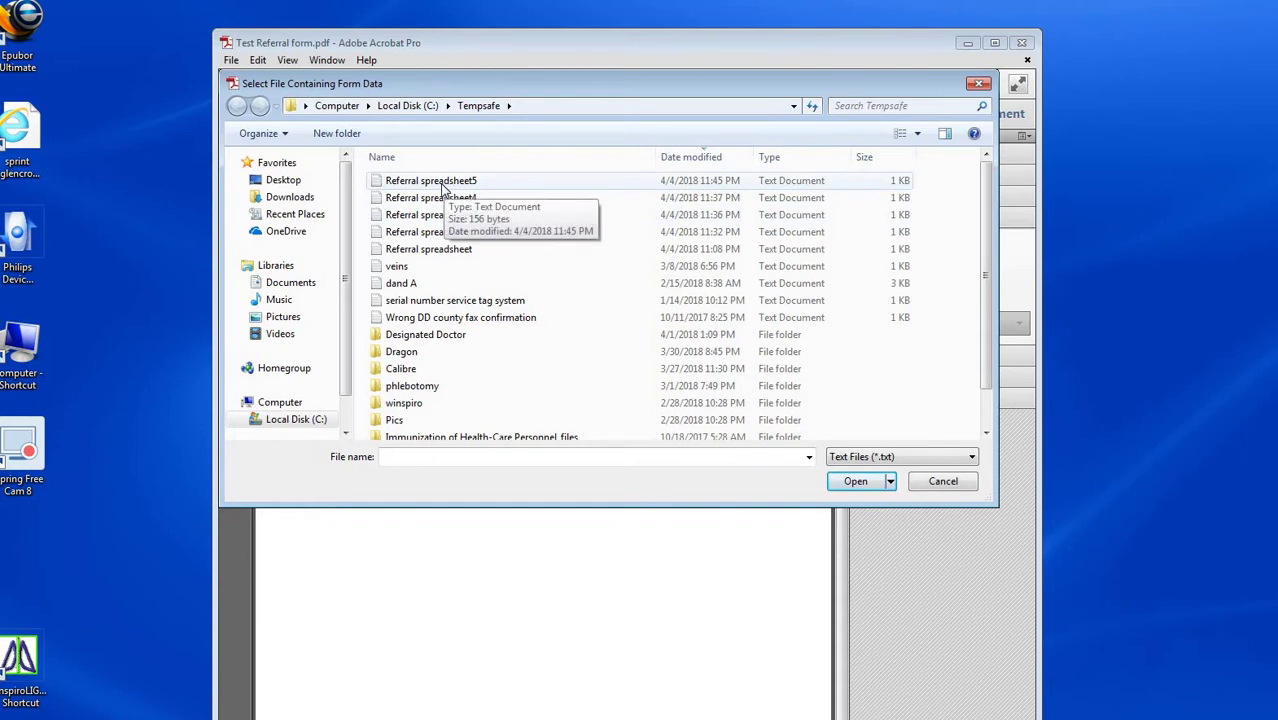
left_click(441, 184)
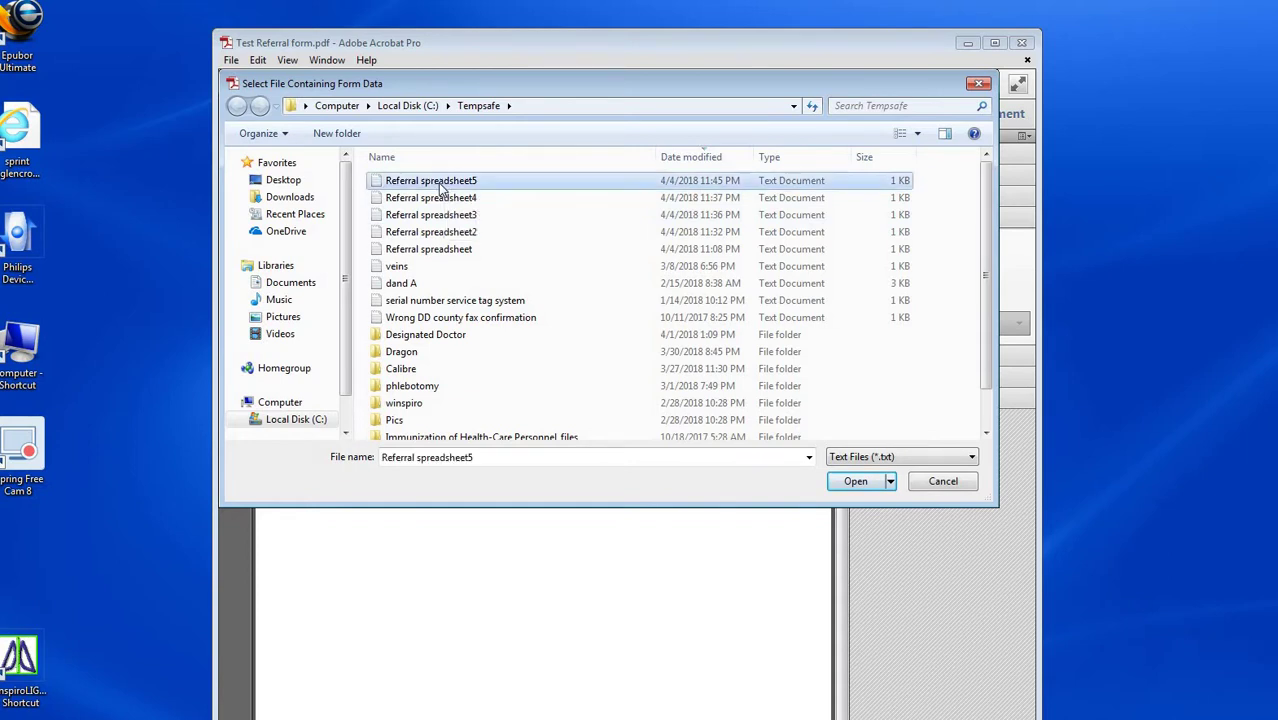
left_click(853, 482)
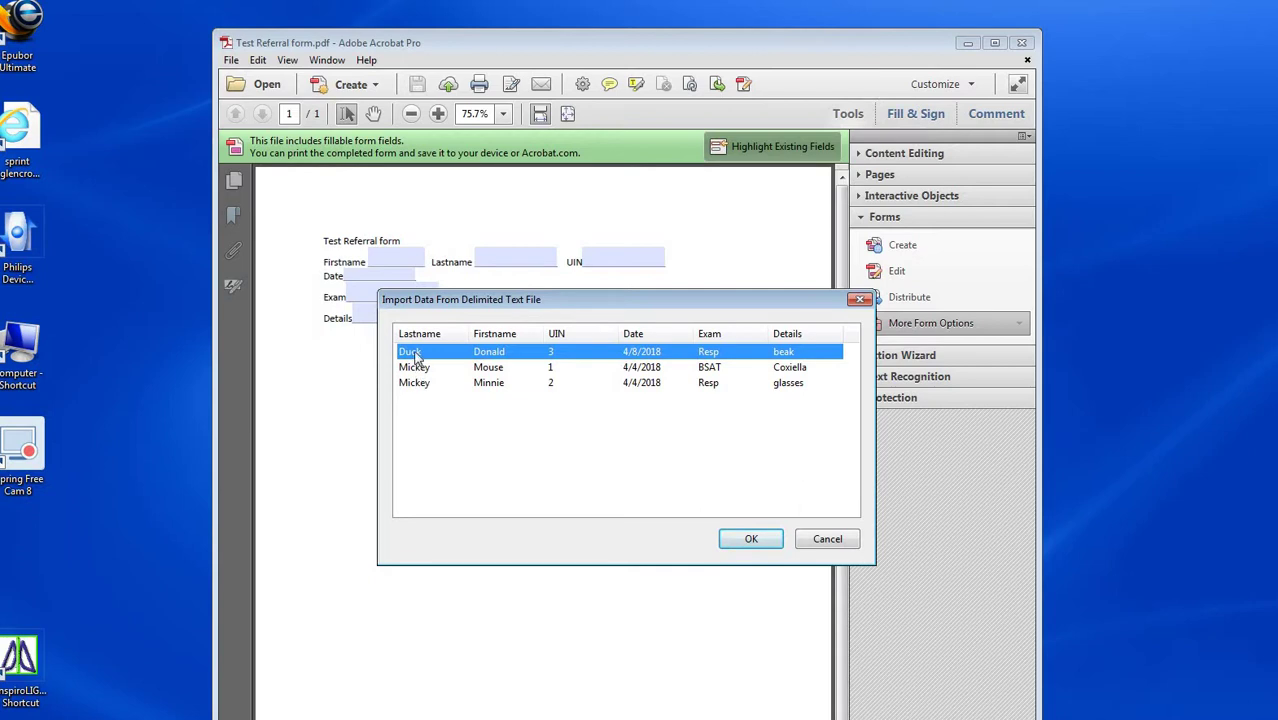
left_click(755, 541)
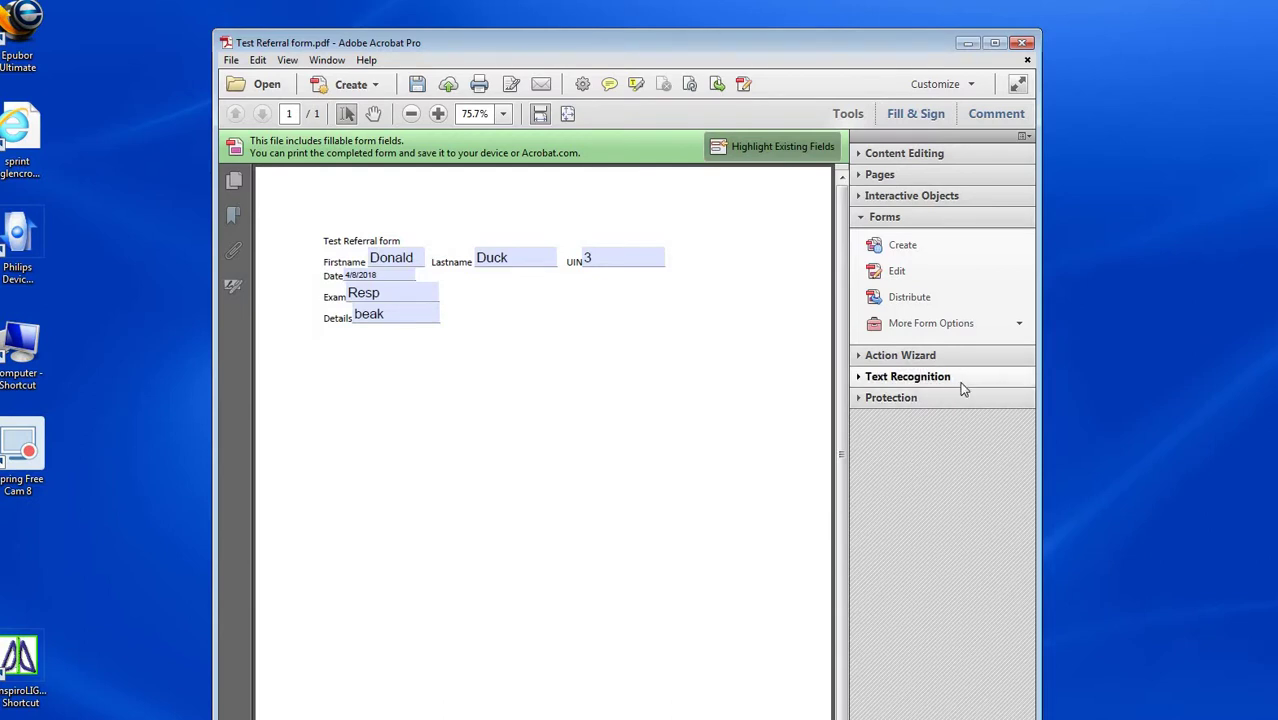
Step: Import the Minnie record with UIN 2 from the text file Referral spreadsheet5 into the referral form
left_click(1003, 333)
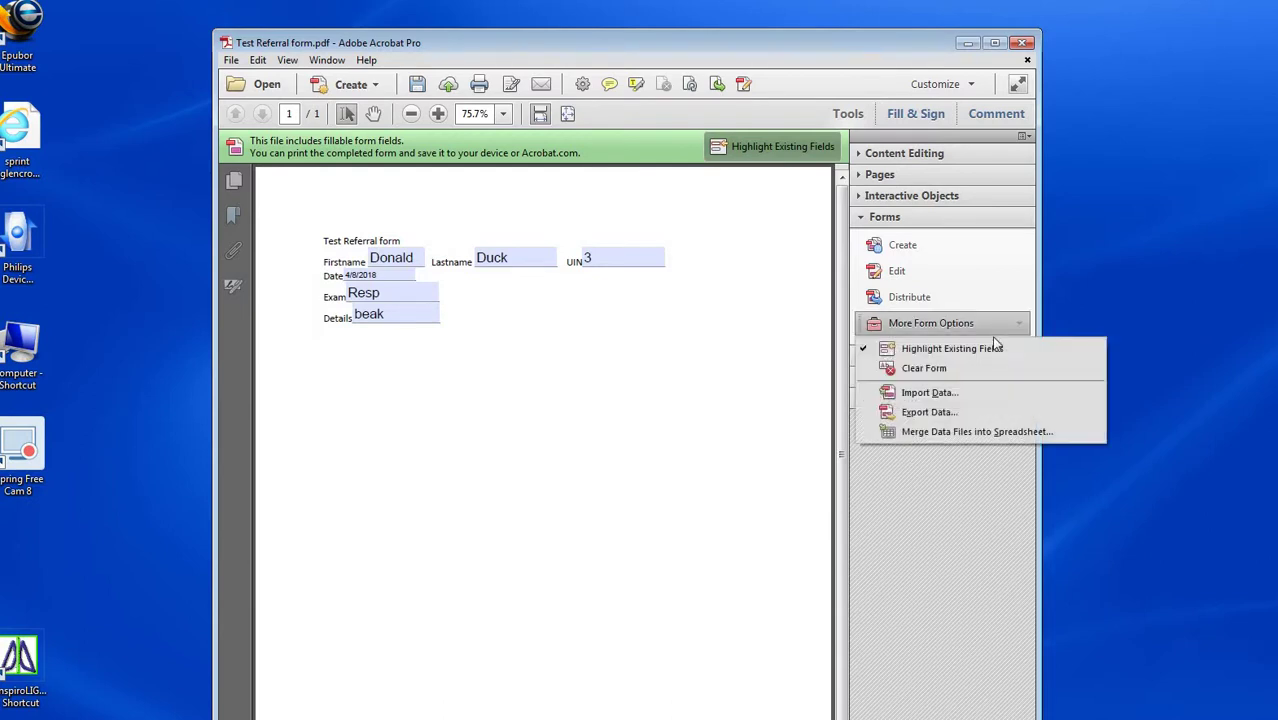
left_click(940, 396)
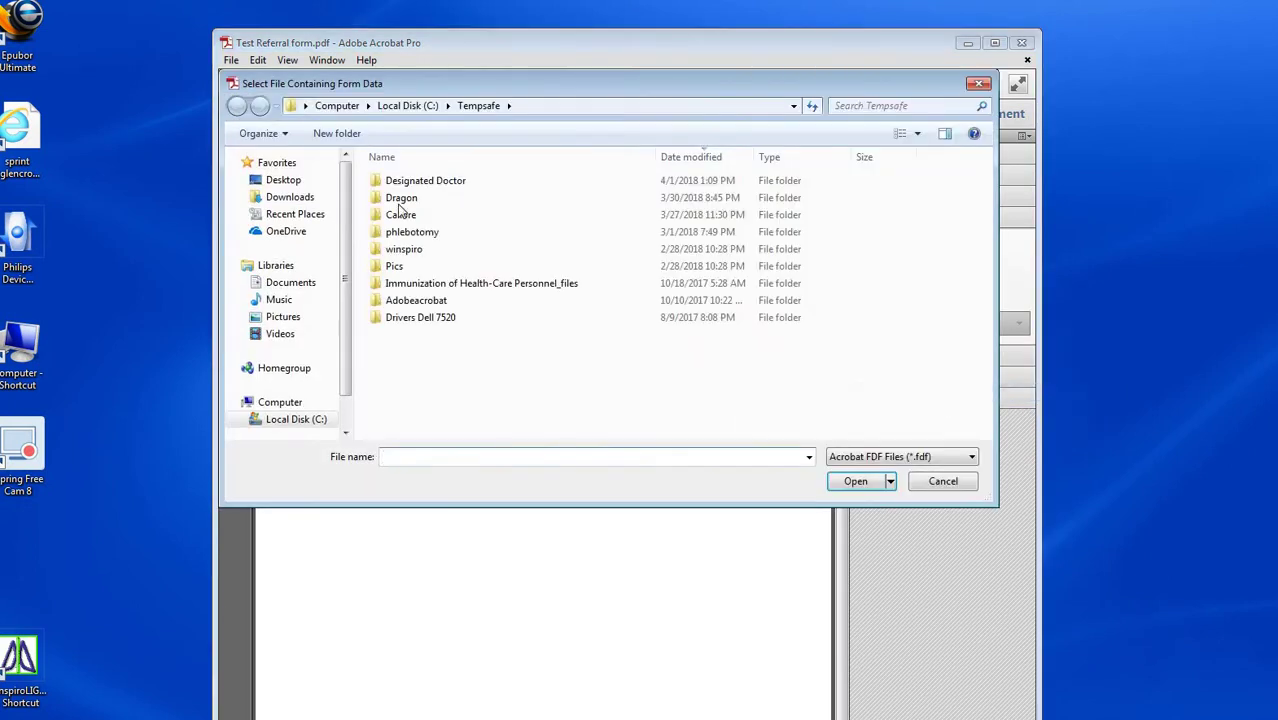
left_click(974, 458)
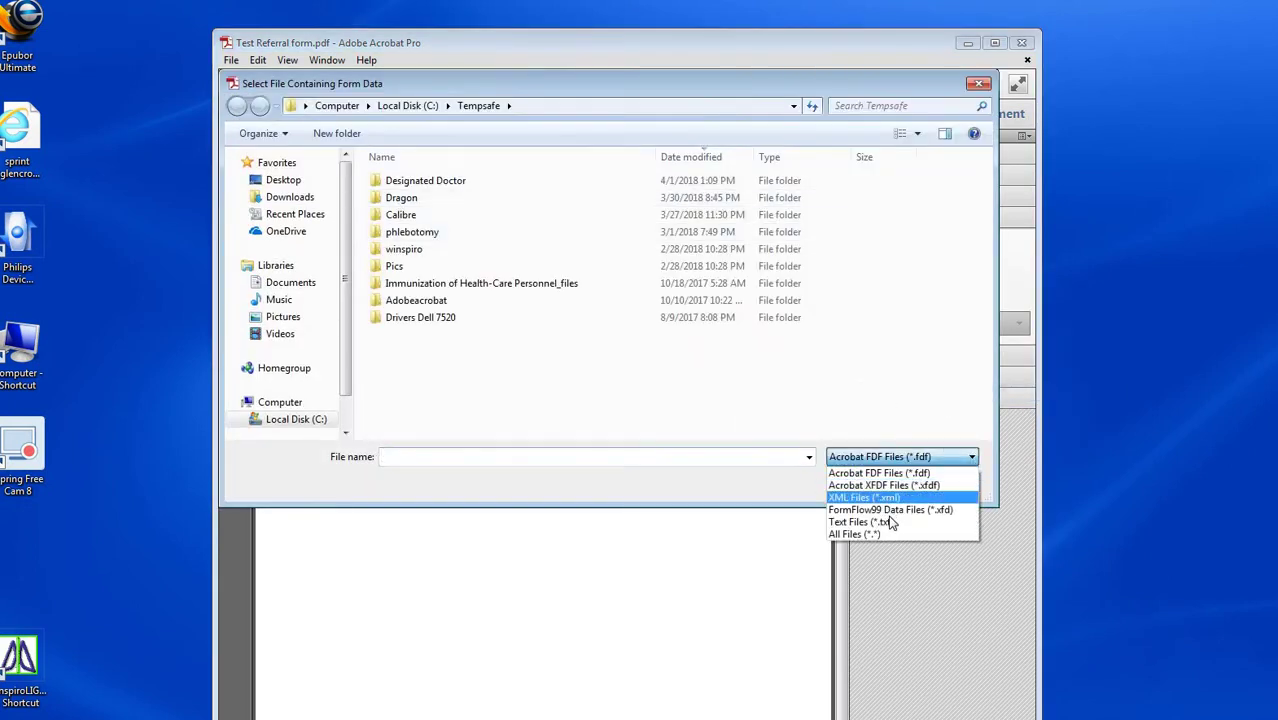
left_click(882, 516)
left_click(440, 181)
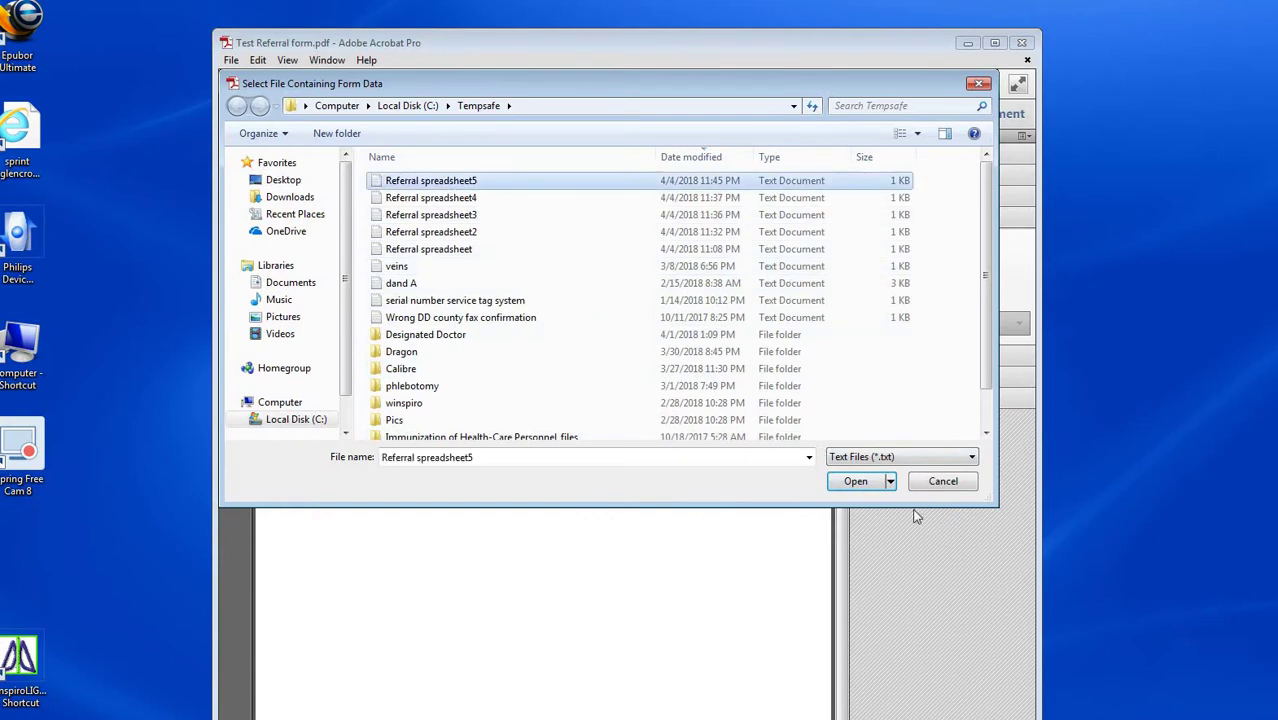
key("Return")
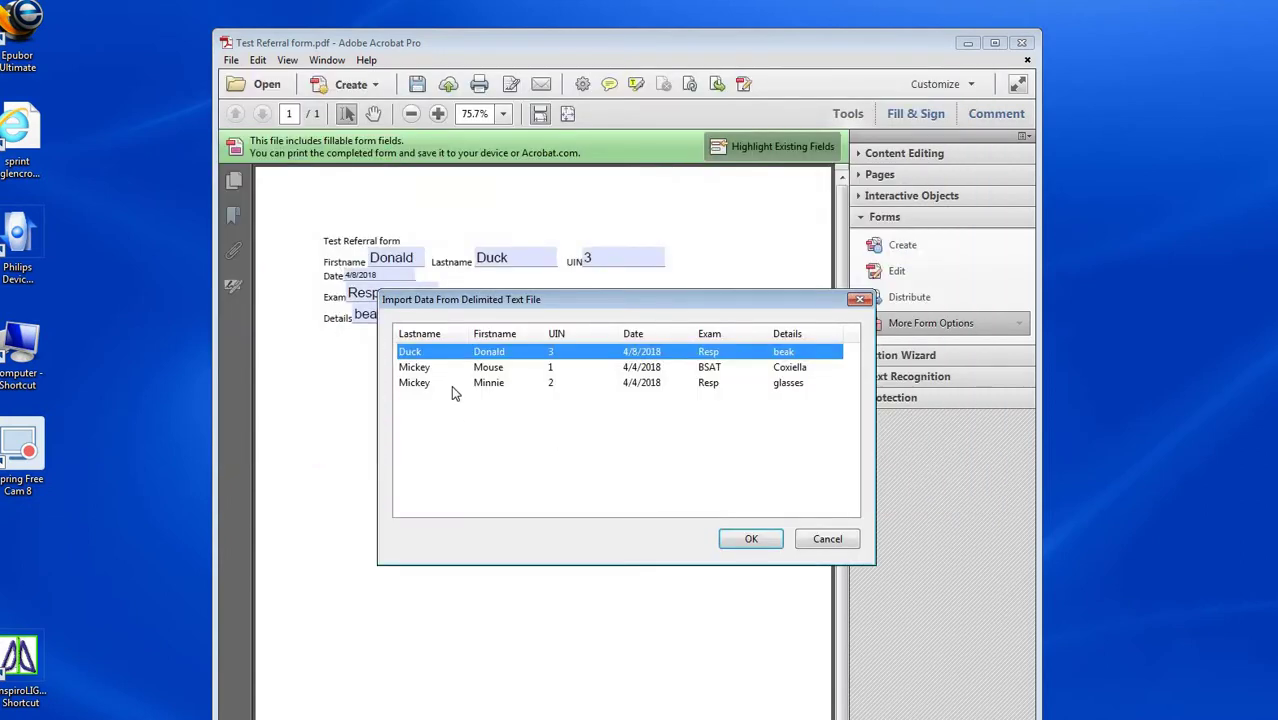
left_click(451, 383)
left_click(751, 539)
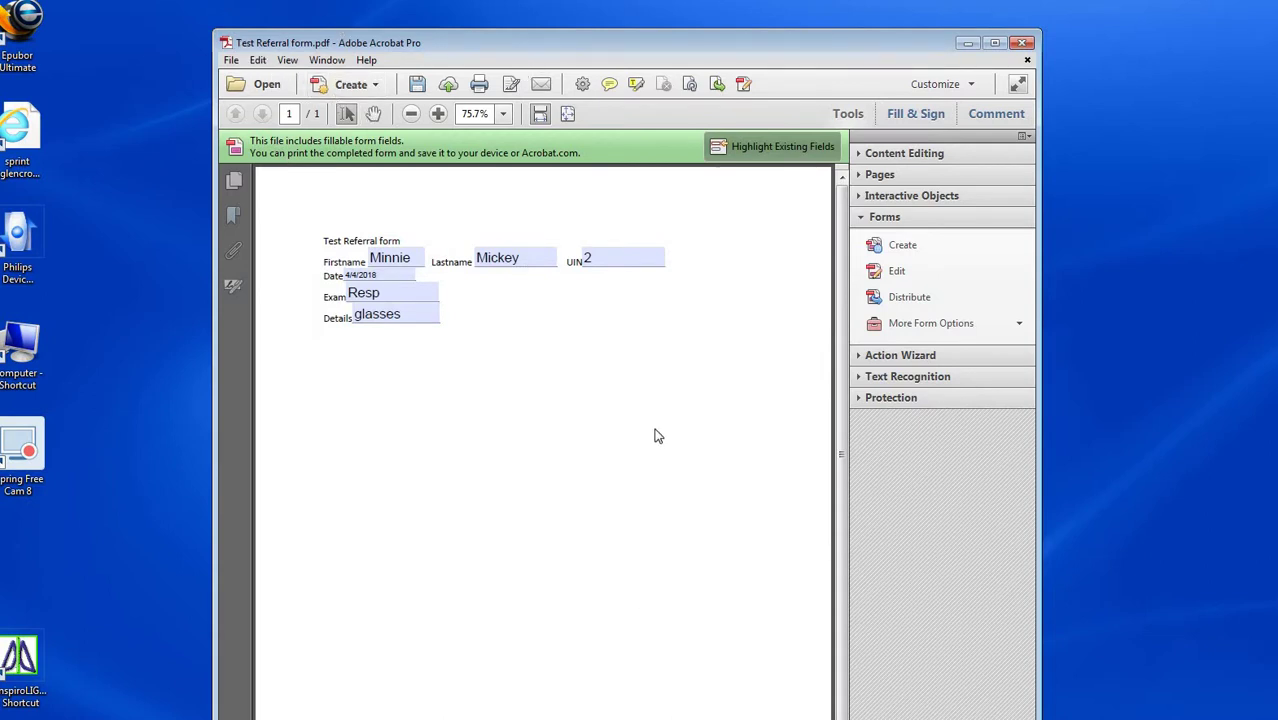
Step: Save the filled form as a new PDF named "Minnie, Mouse" in the Tempsafe folder
left_click(231, 60)
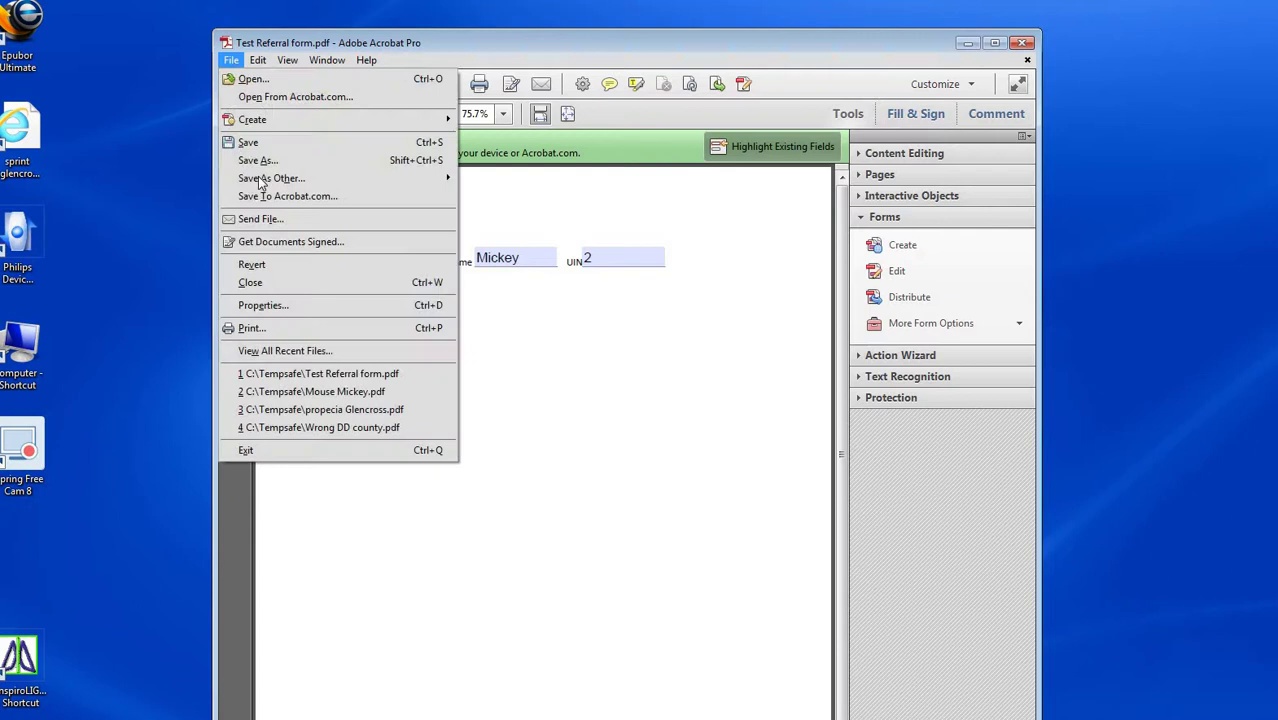
left_click(258, 160)
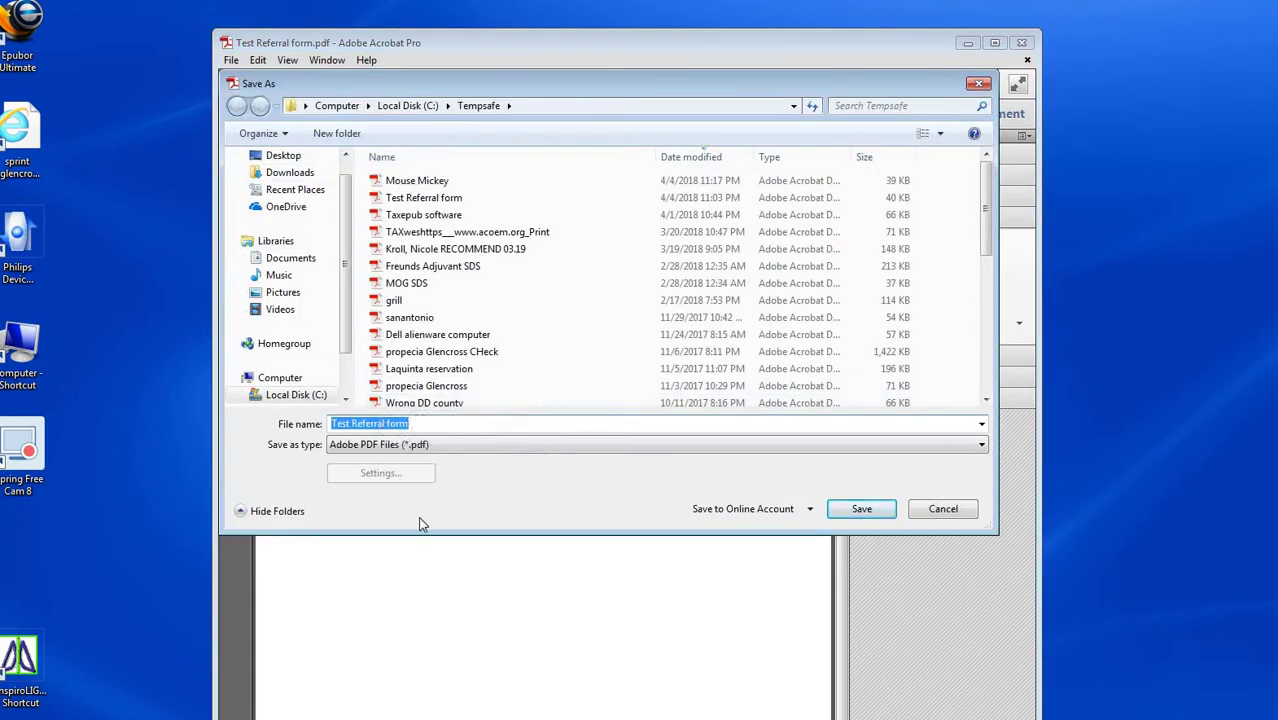
type("Minnie")
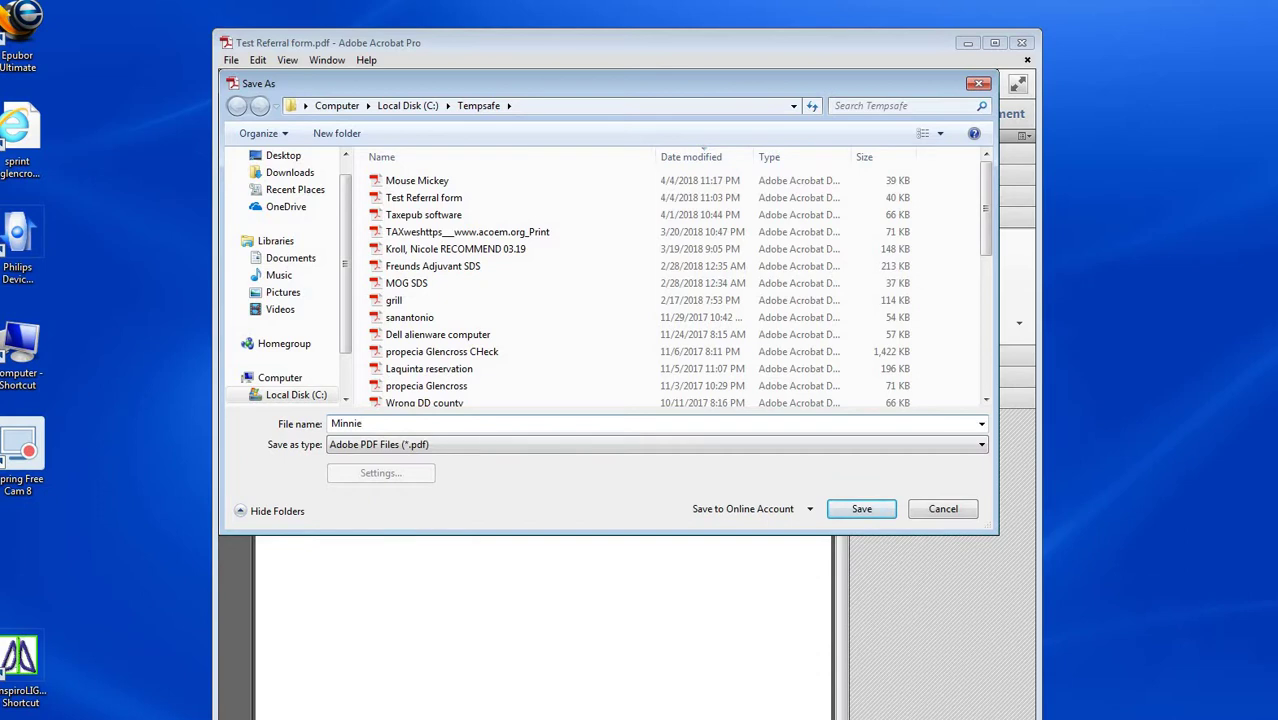
type(", Mouse")
left_click(861, 510)
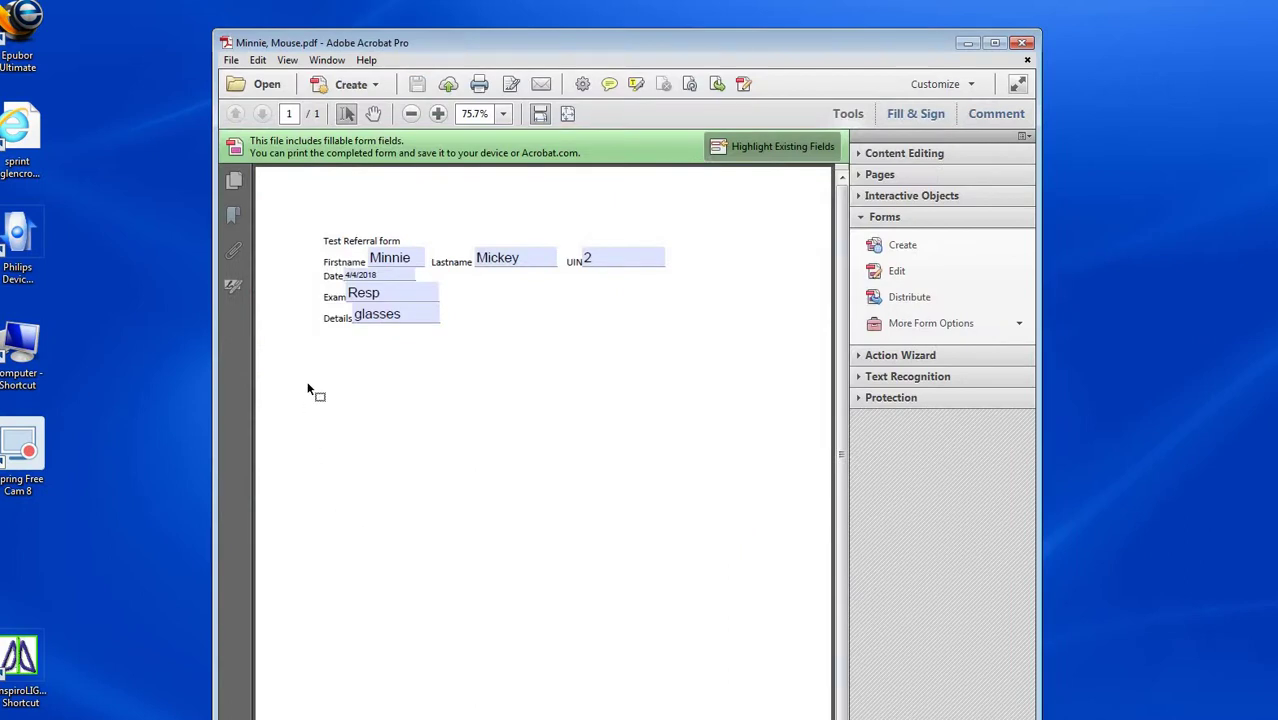